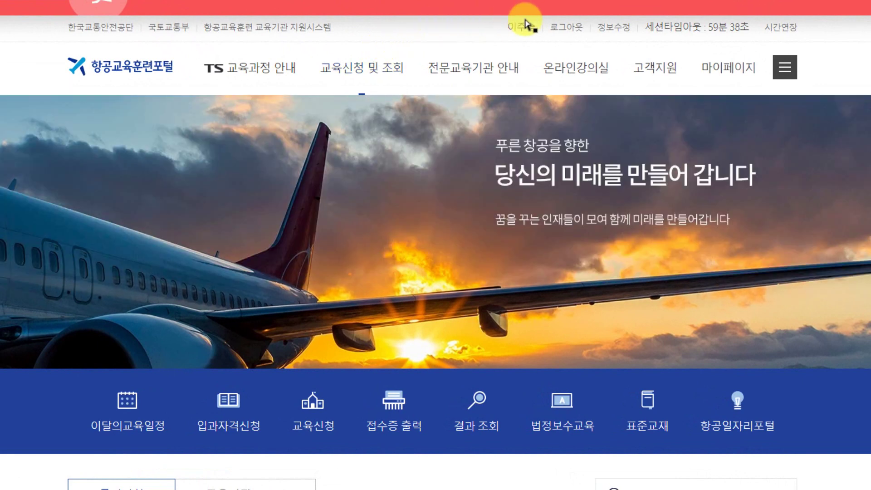
# Search the 공지사항 notices under 고객지원 by title for "비행경력증명서"
pyautogui.moveTo(639, 68)
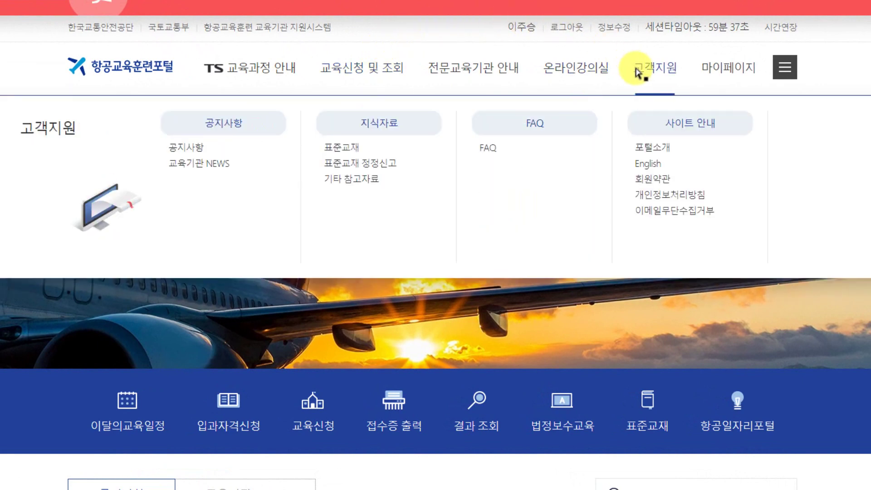
pyautogui.click(183, 152)
pyautogui.scroll(-8, 311, 205)
pyautogui.click(502, 392)
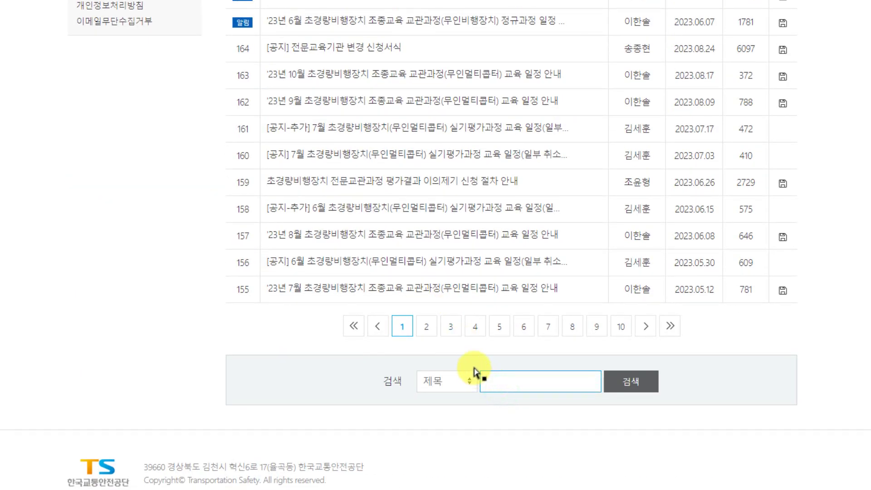
pyautogui.write('비행경력증명서')
pyautogui.press('Return')
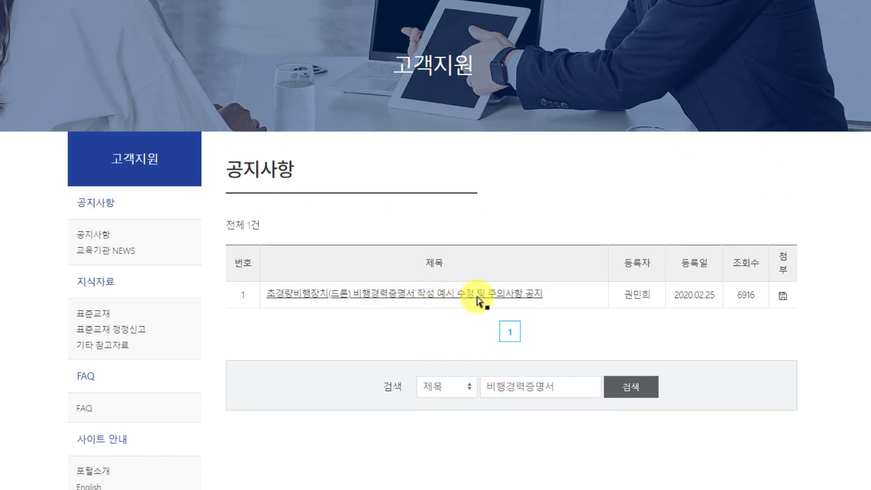
# Open the notice "초경량비행장치(드론) 비행경력증명서 작성 예시 수정 및 주의사항 공지" and read through it
pyautogui.click(500, 299)
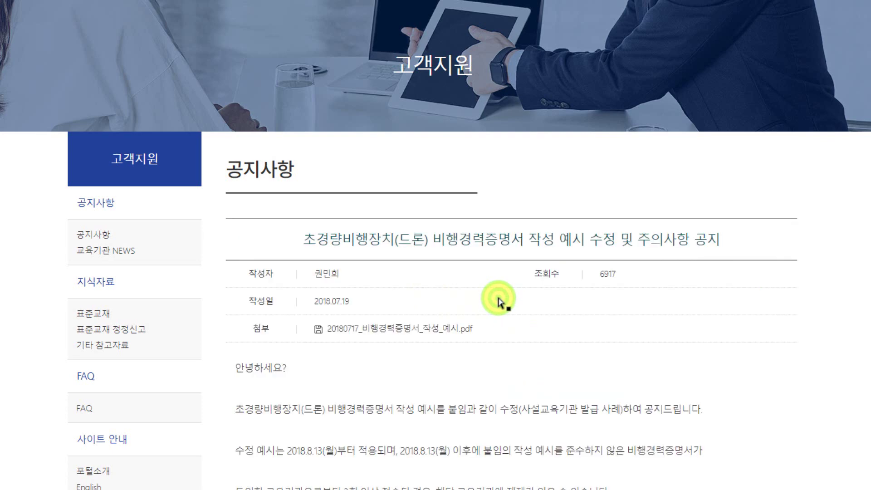
pyautogui.scroll(-8, 500, 302)
pyautogui.scroll(2, 498, 302)
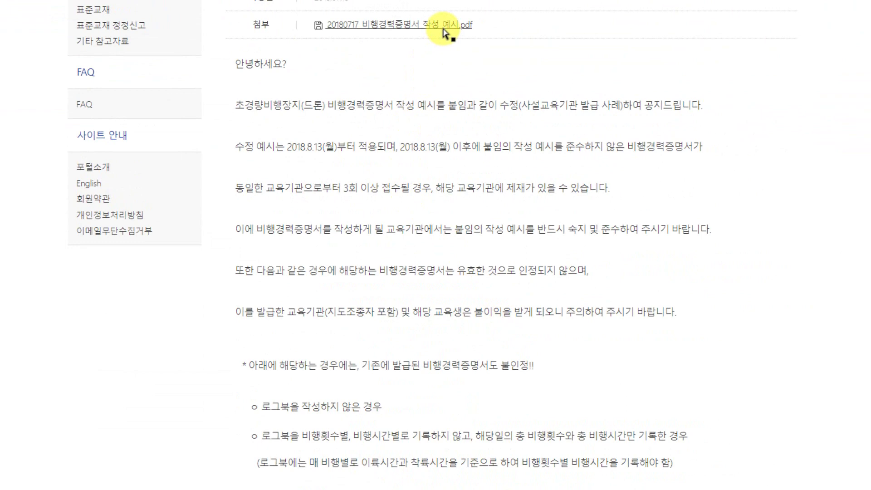
# Switch to the opened attachment 20180717_비행경력증명서_작성_예시.pdf and look through its example pages, ending on page 1
pyautogui.hotkey('alt', 'Tab')
pyautogui.press('Tab')
pyautogui.press('Tab')
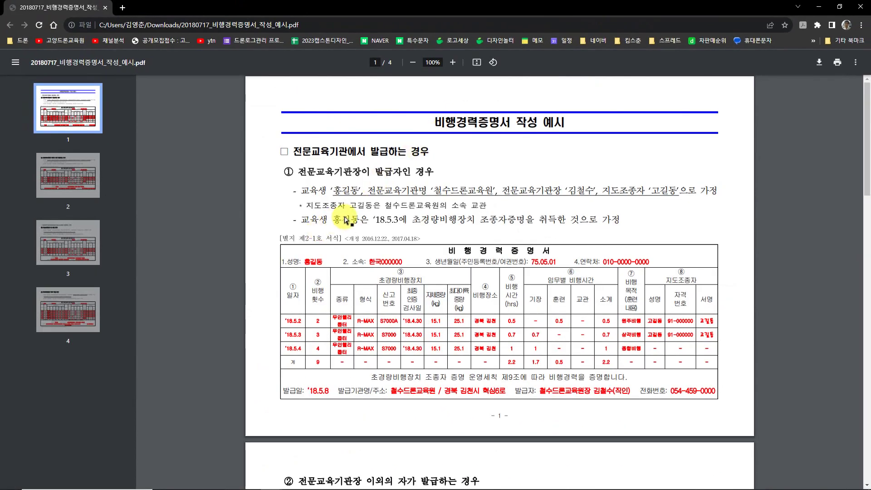
pyautogui.click(69, 309)
pyautogui.click(71, 254)
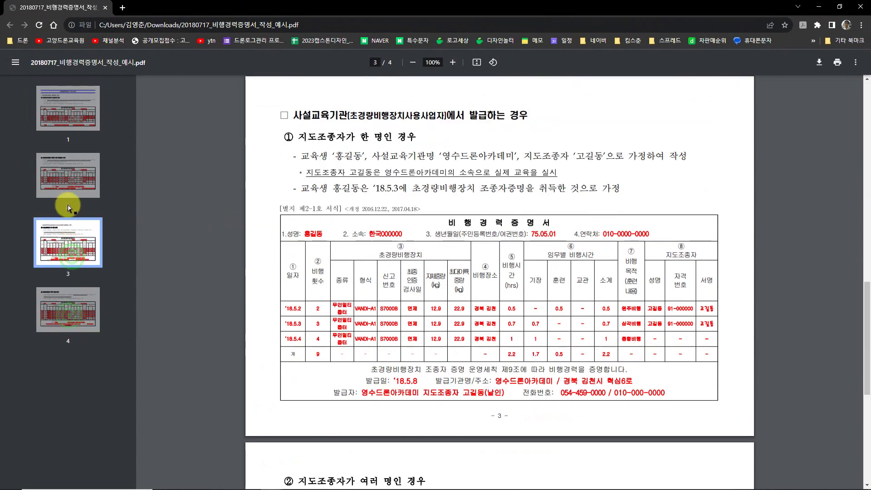
pyautogui.click(69, 177)
pyautogui.click(68, 111)
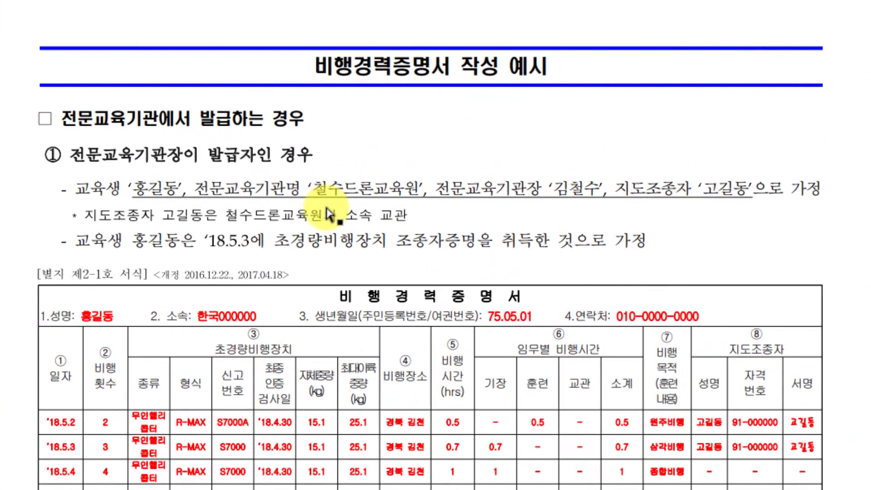
# Examine the PDF example for certificates issued by a private training institution (사설교육기관) with a single instructor
pyautogui.moveTo(506, 121); pyautogui.dragTo(538, 133)
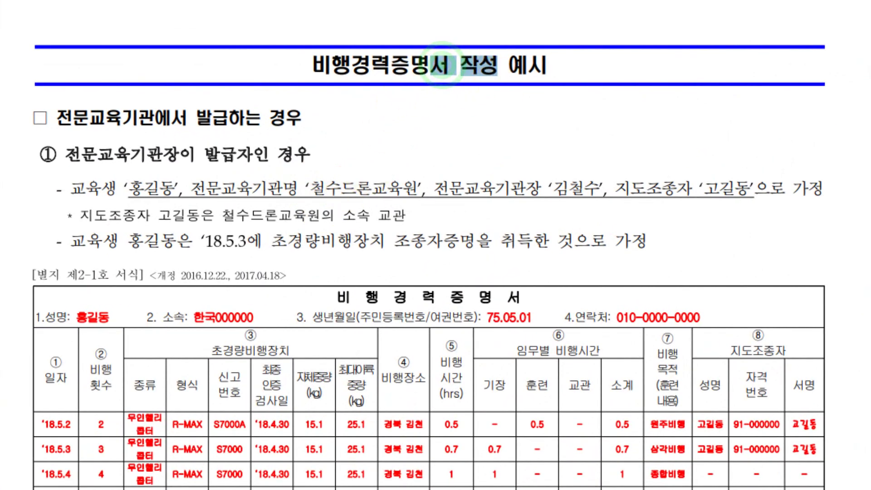
pyautogui.click(0, 295)
pyautogui.scroll(-1, 325, 249)
pyautogui.scroll(3, 325, 249)
pyautogui.moveTo(218, 132); pyautogui.dragTo(91, 135)
pyautogui.click(90, 136)
pyautogui.moveTo(80, 172); pyautogui.dragTo(284, 174)
# Examine the page 4 example for multiple instructors (지도조종자가 여러 명인 경우), and go back through the PDF to page 1
pyautogui.scroll(-10, 331, 231)
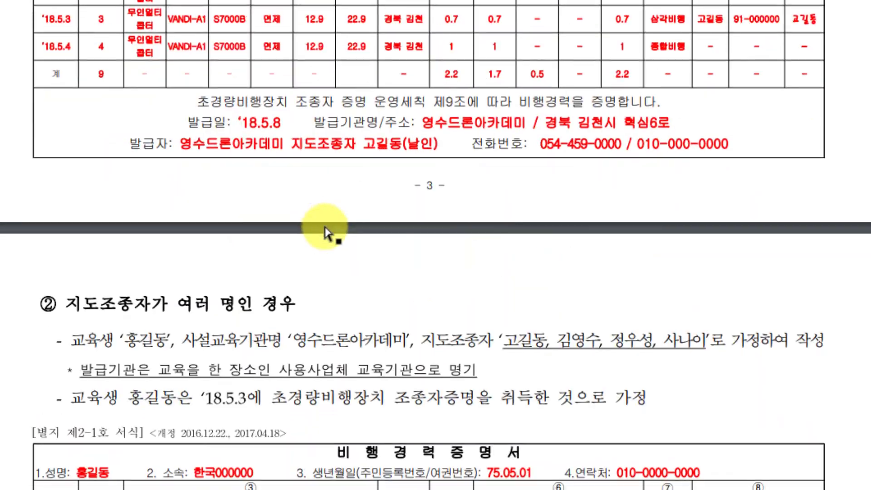
pyautogui.moveTo(65, 307); pyautogui.dragTo(313, 328)
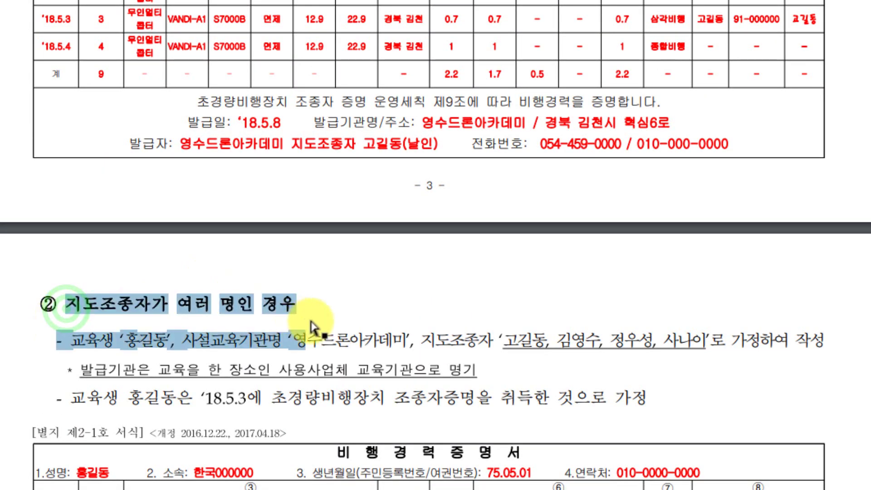
pyautogui.click(334, 306)
pyautogui.scroll(-3, 333, 306)
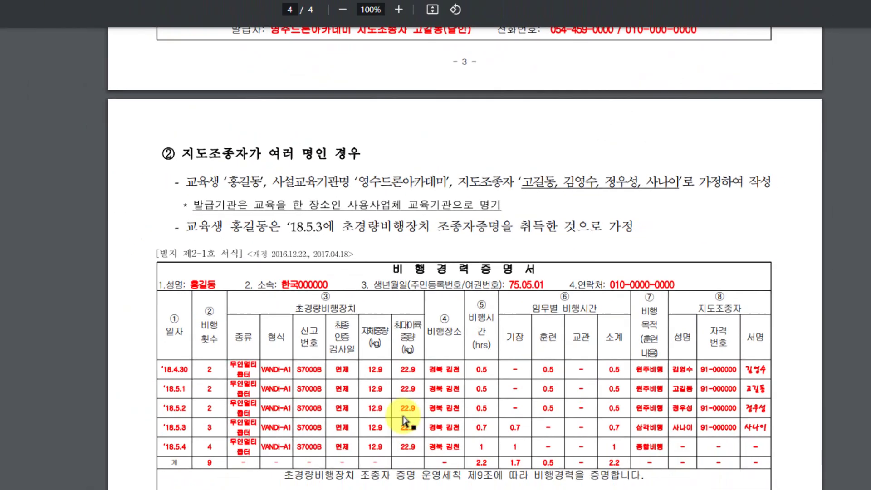
pyautogui.scroll(6, 408, 449)
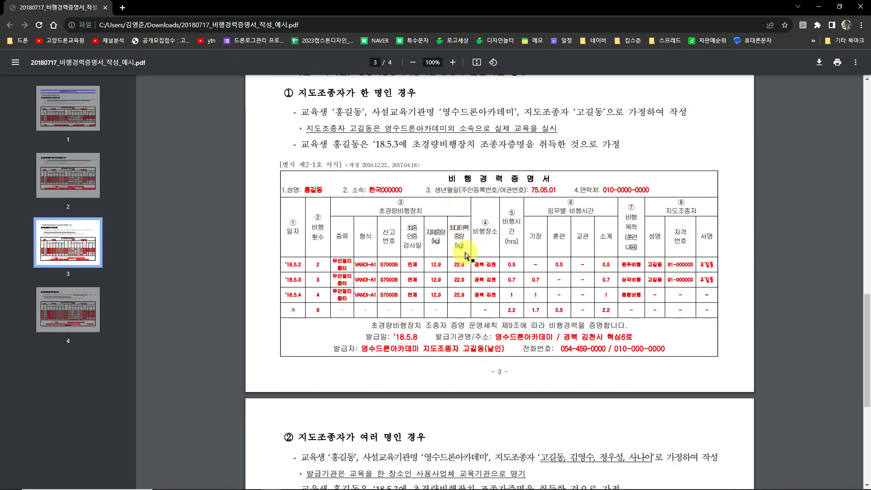
pyautogui.scroll(10, 466, 251)
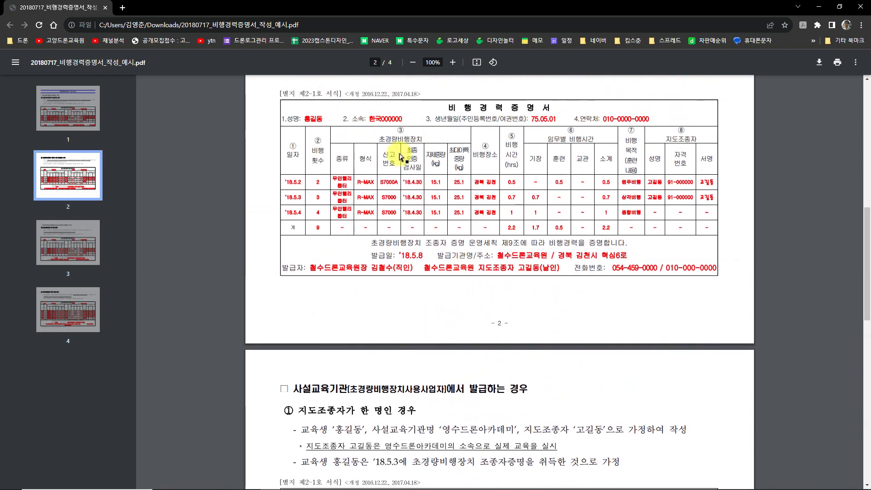
pyautogui.scroll(5, 480, 204)
pyautogui.scroll(5, 499, 234)
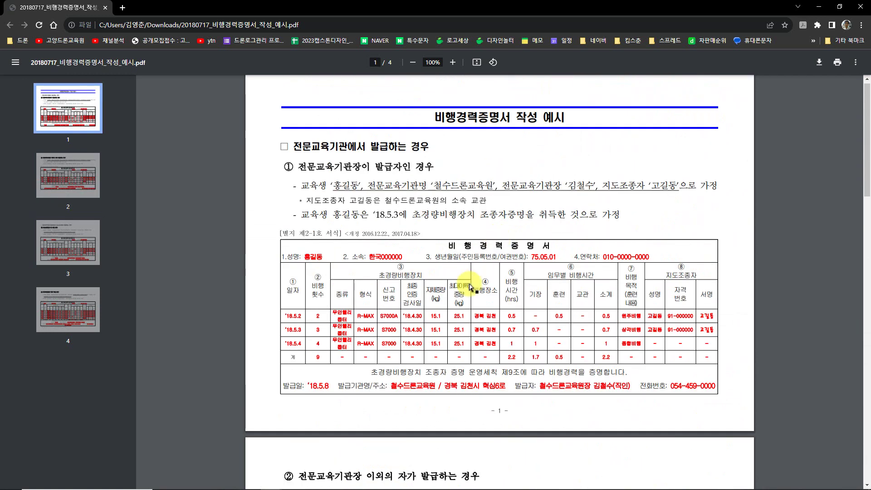
# Switch back to the training portal and reopen the full 공지사항 list, leaving the certificate notice
pyautogui.hotkey('alt', 'Tab')
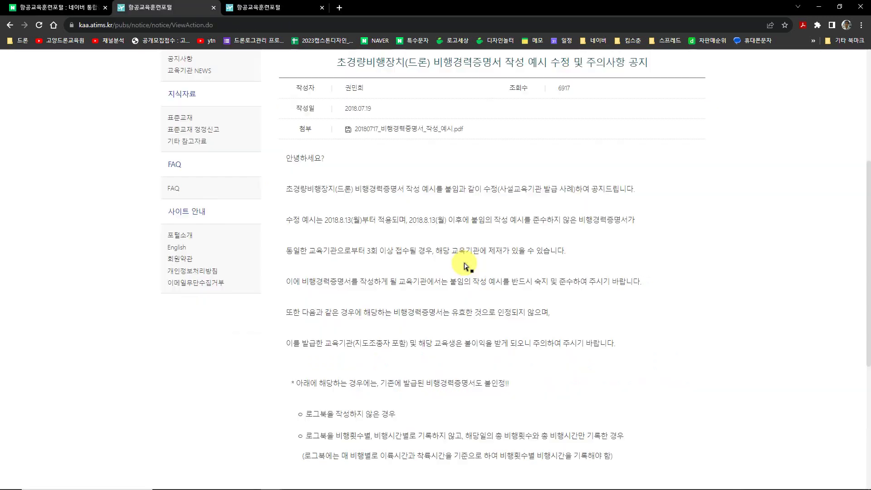
pyautogui.scroll(5, 469, 259)
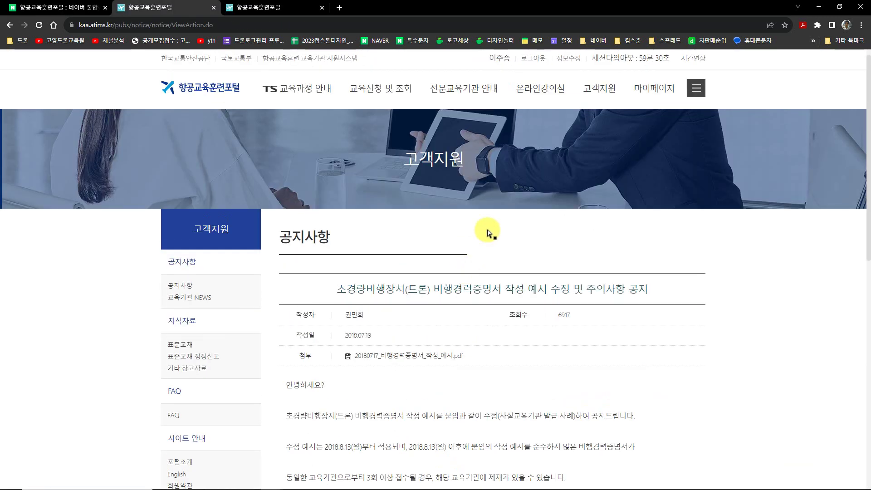
pyautogui.hotkey('alt', 'Left')
pyautogui.moveTo(600, 98)
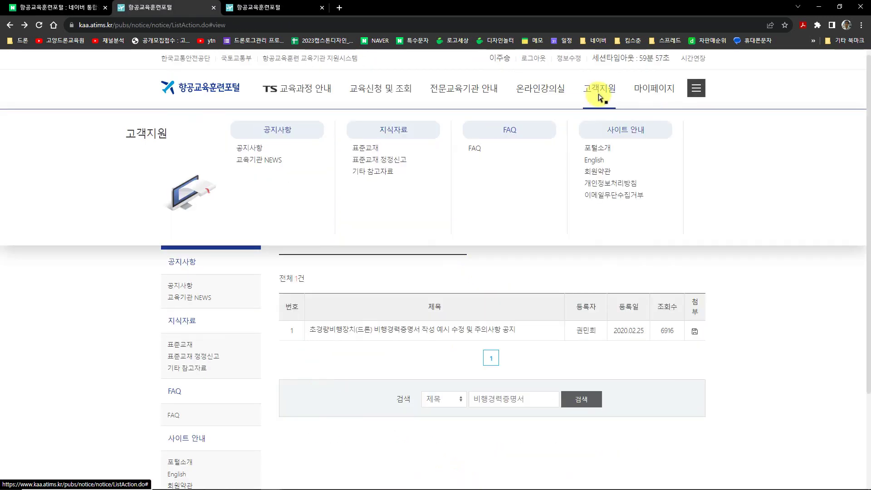
pyautogui.click(249, 148)
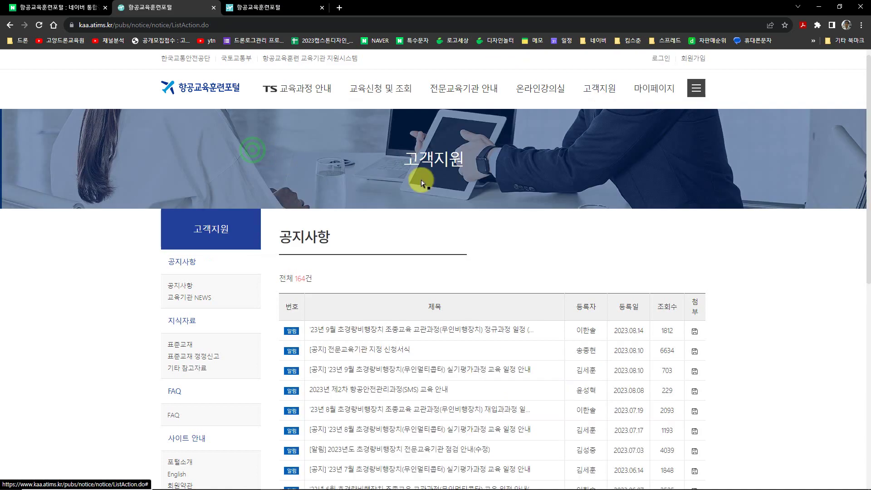
# Search the notice titles for "총괄" and open the notice on 조종교육 교관과정 입과자격 신청 서류(추가_총괄요약본)
pyautogui.scroll(-8, 496, 300)
pyautogui.click(494, 385)
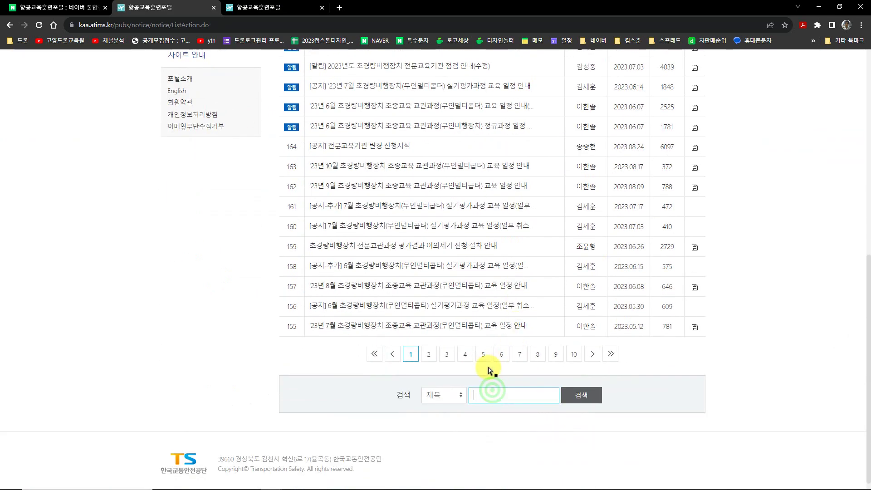
pyautogui.write('총괄')
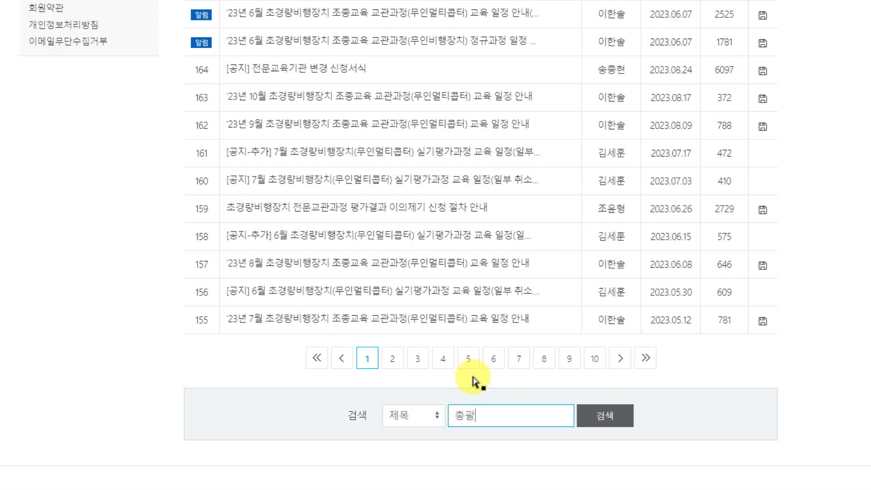
pyautogui.press('Return')
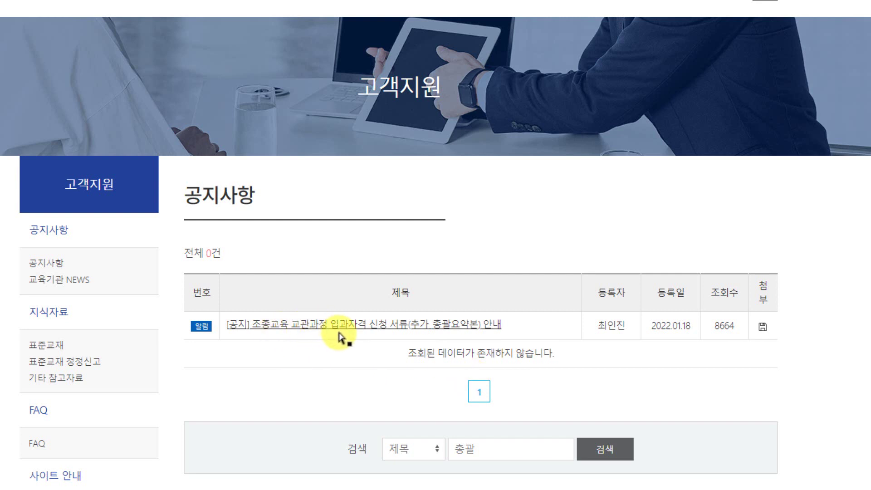
pyautogui.click(462, 331)
pyautogui.scroll(-5, 460, 321)
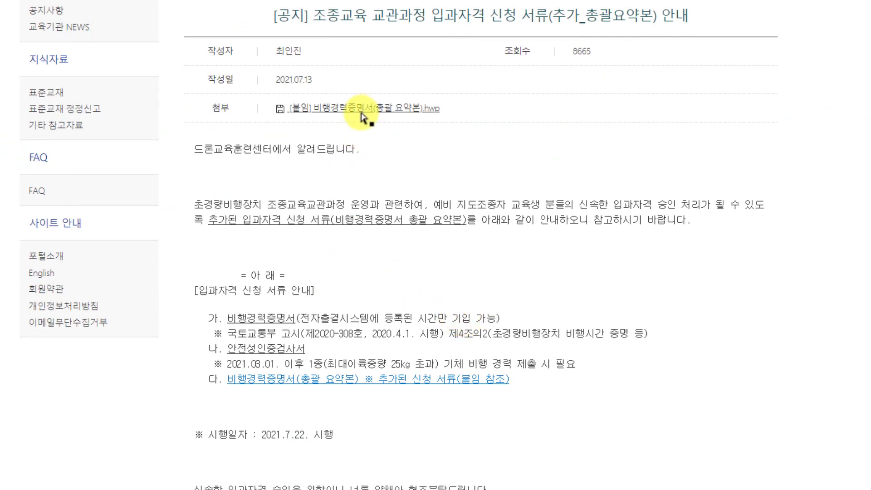
# Switch to the already opened form document "[붙임] 비행경력증명서(총괄 요약본).hwp"
pyautogui.hotkey('alt', 'Tab')
pyautogui.hotkey('alt', 'Tab')
pyautogui.hotkey('alt', 'Tab')
pyautogui.hotkey('alt', 'Tab')
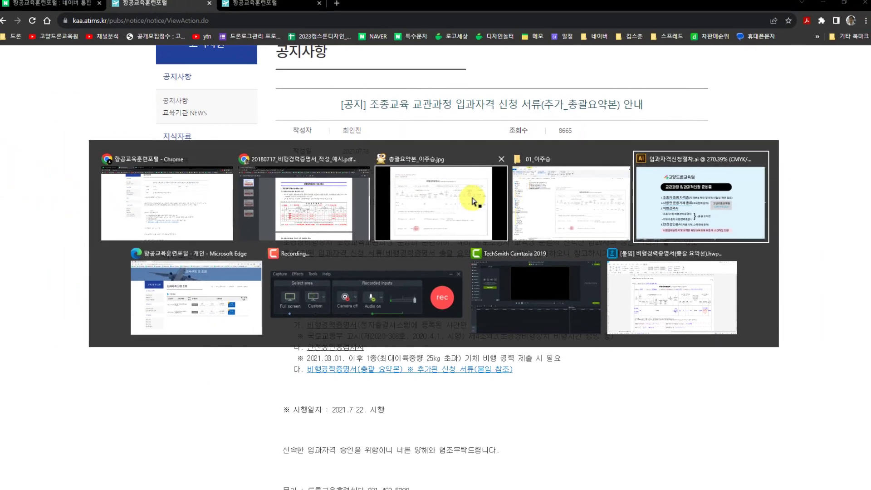
pyautogui.click(662, 274)
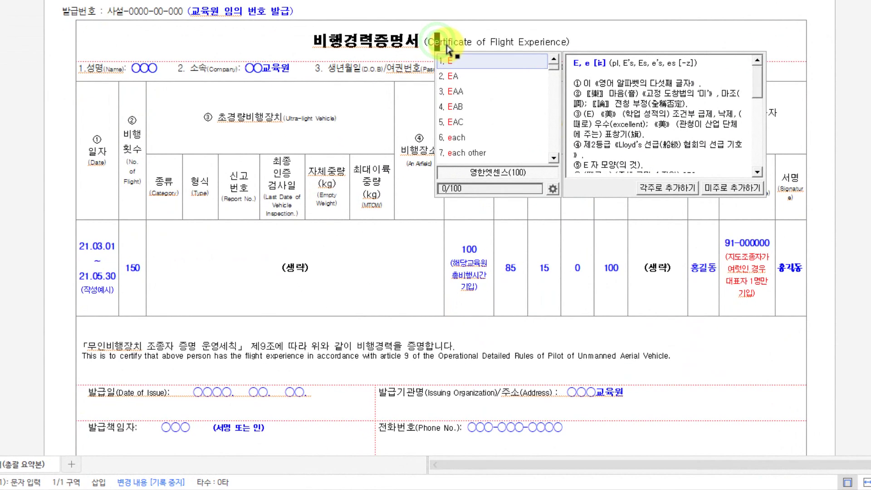
# Examine the form's personal details row: name, company, date of birth and phone number fields
pyautogui.click(156, 72)
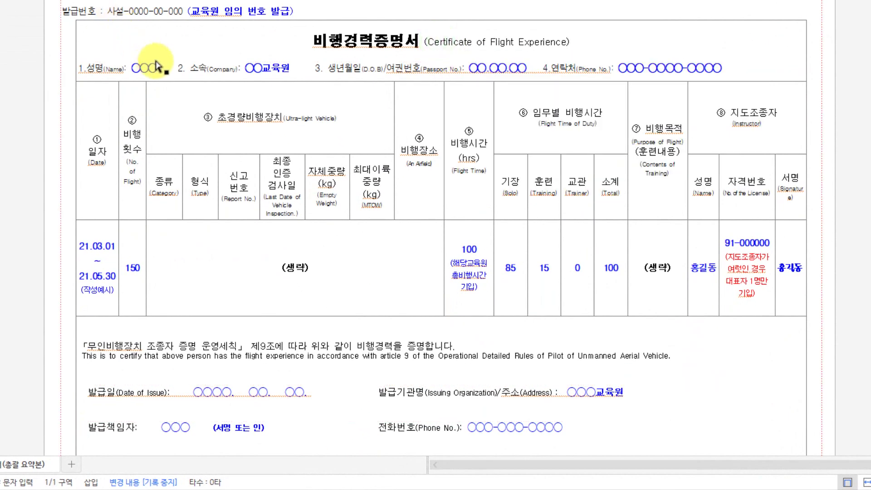
pyautogui.click(201, 73)
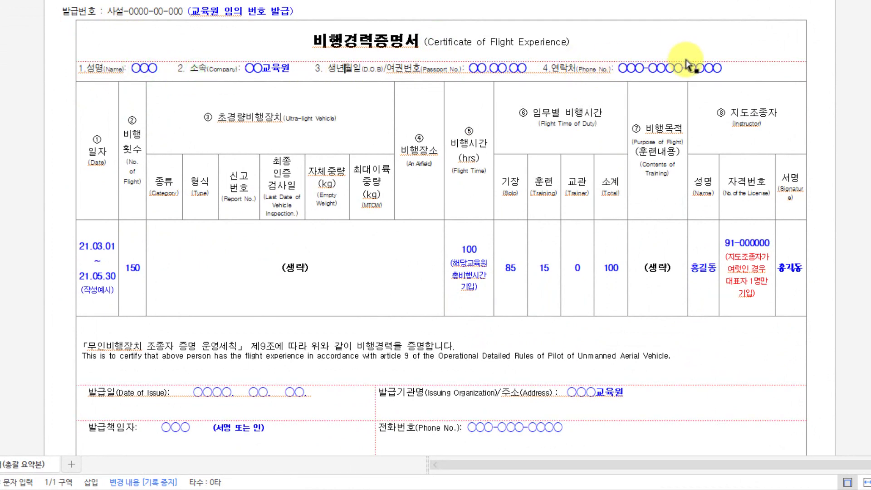
pyautogui.scroll(-1, 619, 94)
# Examine the 일자 (Date) column and its sample start and end dates in the certificate form
pyautogui.click(98, 108)
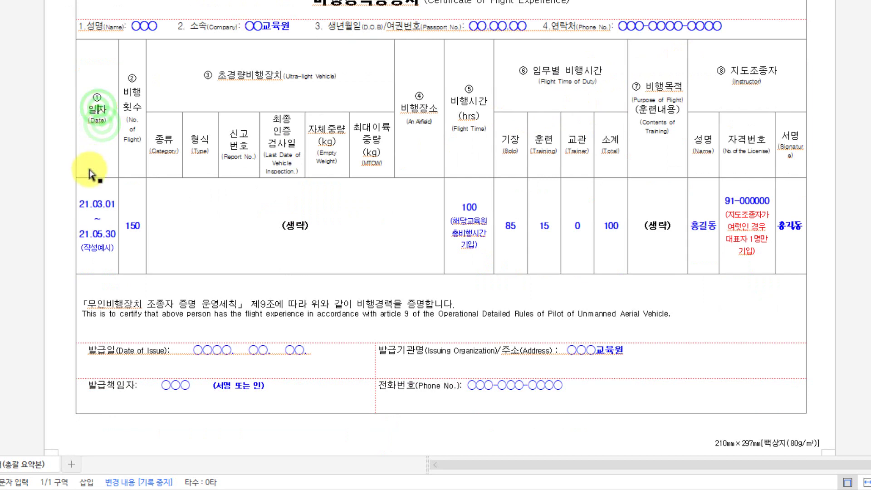
pyautogui.click(96, 205)
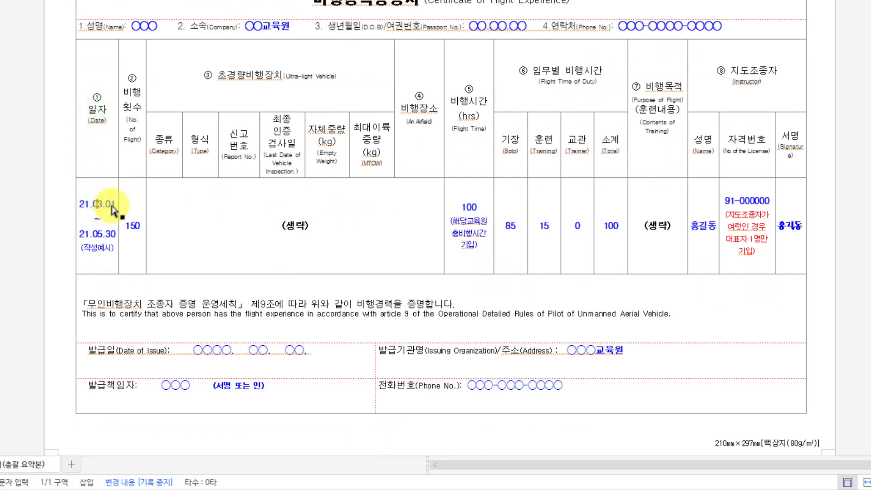
pyautogui.click(86, 208)
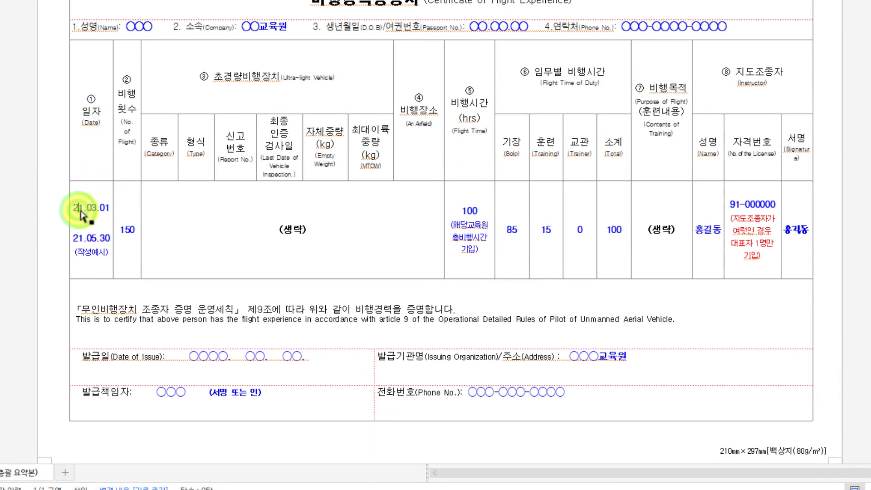
pyautogui.click(89, 241)
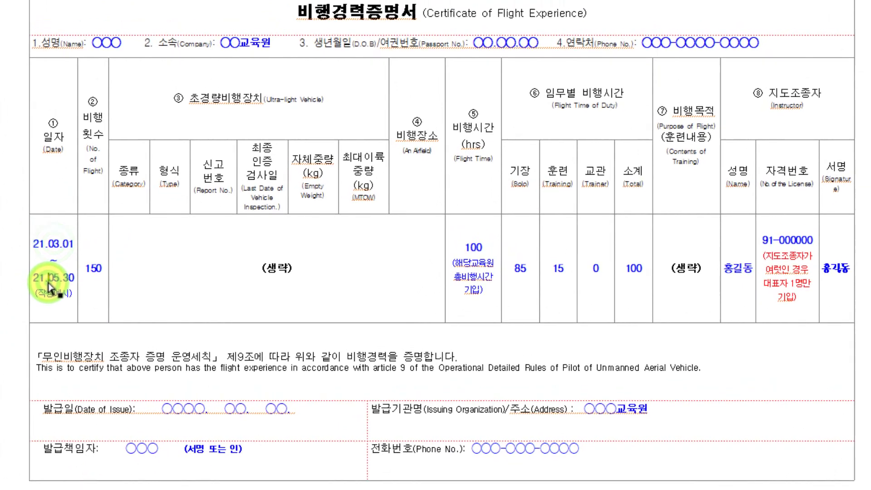
pyautogui.click(70, 278)
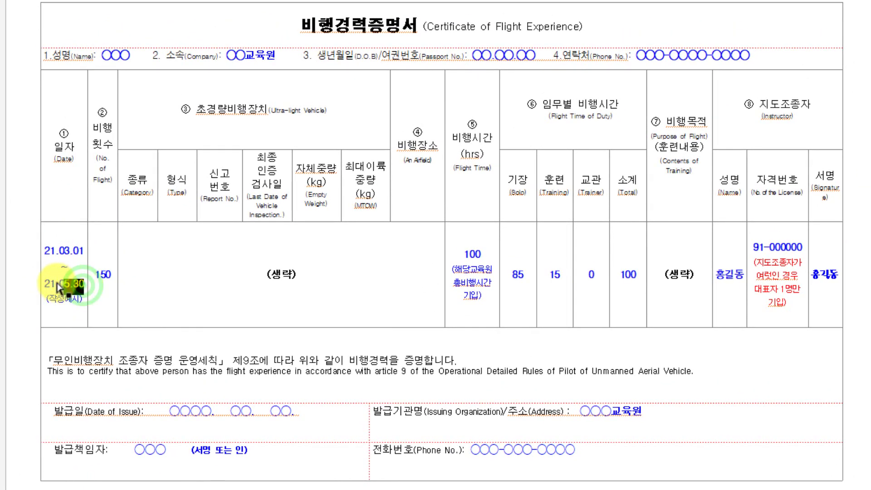
# Examine the form's sample entries for number of flights, flight hours by duty, and the 지도조종자 (Instructor) columns
pyautogui.click(102, 274)
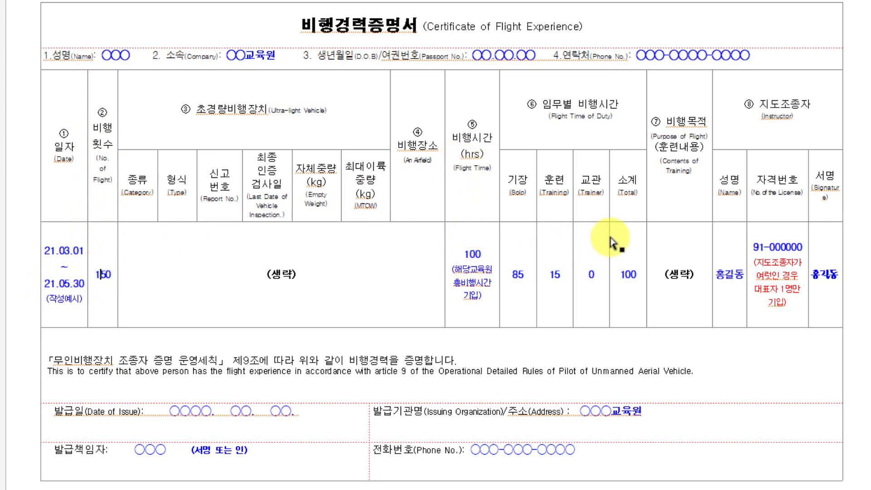
pyautogui.moveTo(453, 241); pyautogui.dragTo(646, 313)
pyautogui.moveTo(707, 72)
pyautogui.mouseDown()
pyautogui.moveTo(803, 323)
pyautogui.moveTo(851, 344)
pyautogui.moveTo(845, 333)
pyautogui.mouseUp()
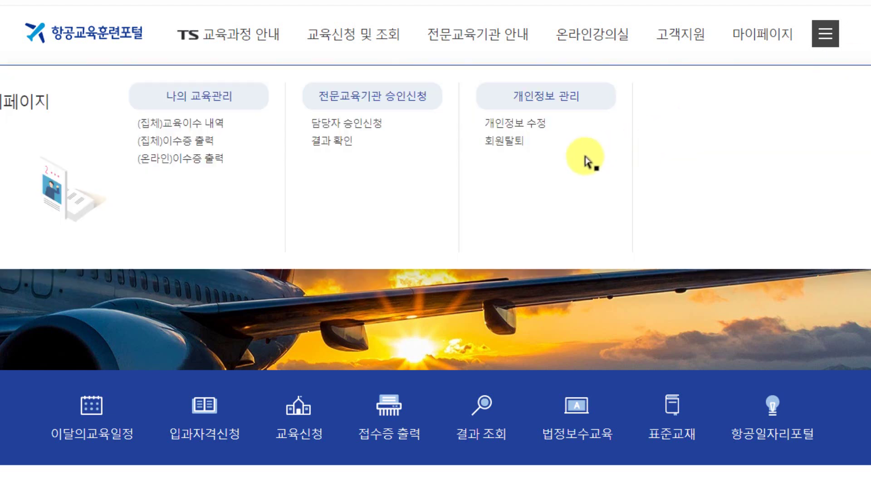
# Open the 입과자격 신청 (eligibility application) page and accept all three personal information consents to proceed to the form
pyautogui.moveTo(349, 40)
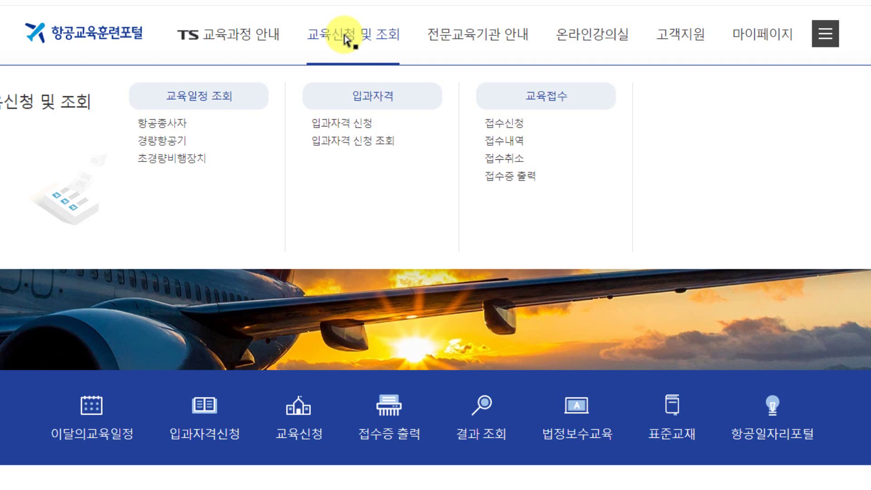
pyautogui.click(340, 131)
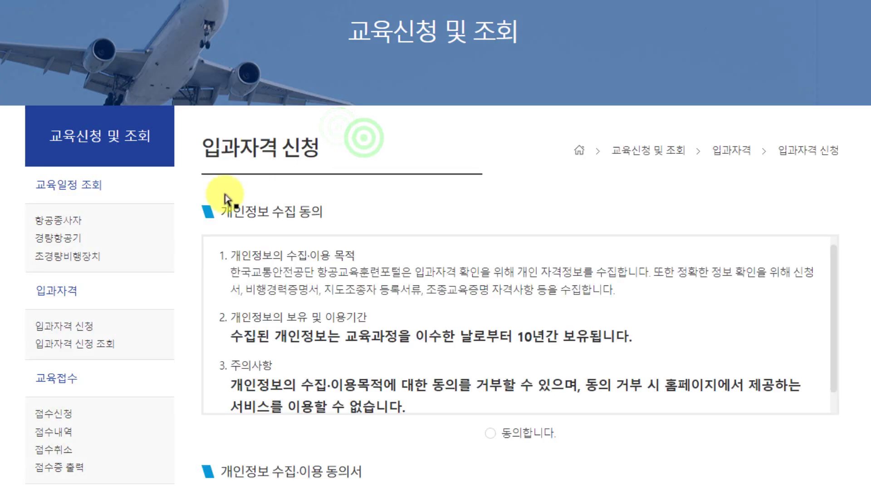
pyautogui.scroll(-4, 195, 236)
pyautogui.scroll(-2, 195, 236)
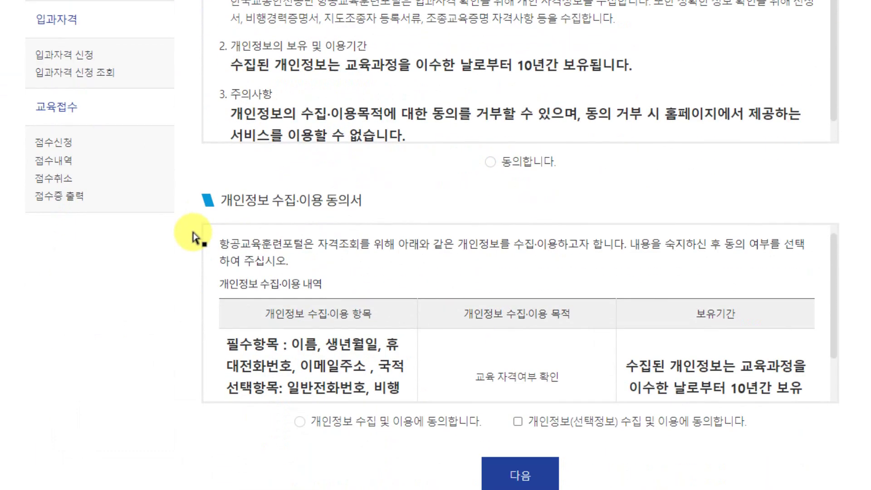
pyautogui.click(491, 164)
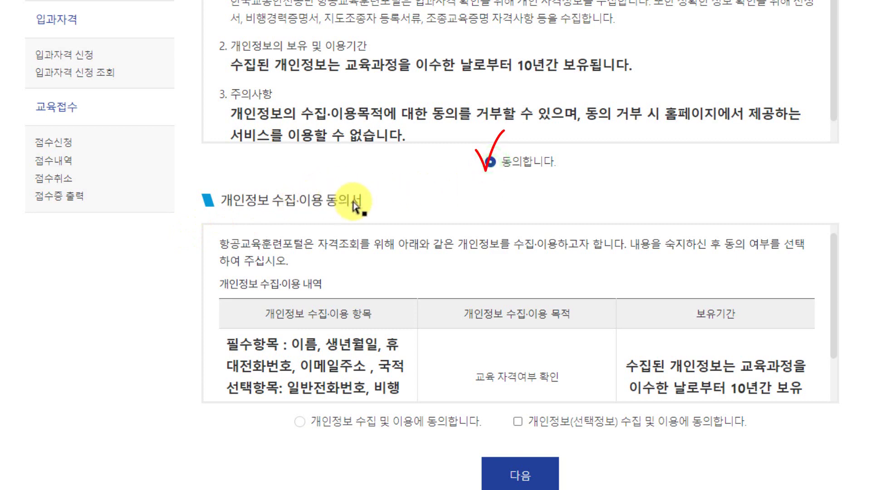
pyautogui.scroll(-2, 382, 200)
pyautogui.click(300, 354)
pyautogui.click(518, 353)
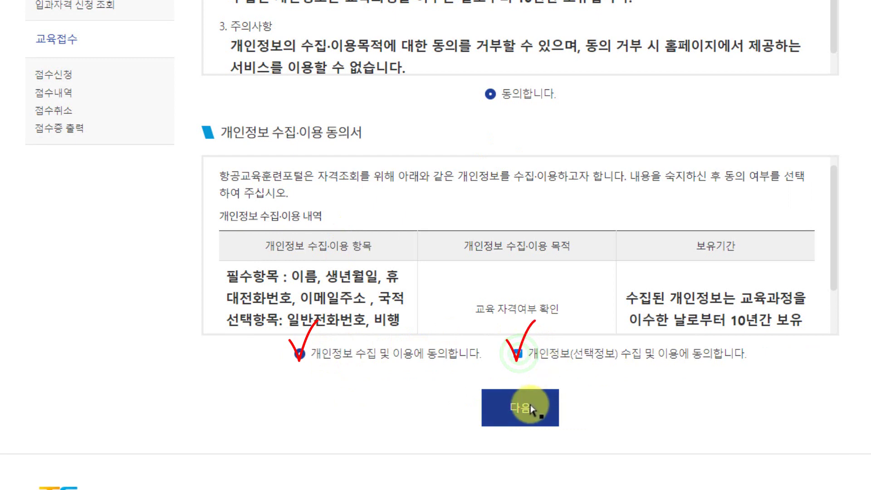
pyautogui.click(521, 408)
# Set 교육분류 to 초경량비행장치 교육, 전문교관교육 and 집체교육, and choose the course 조종교육교관과정(무인멀티콥터)
pyautogui.scroll(-3, 266, 297)
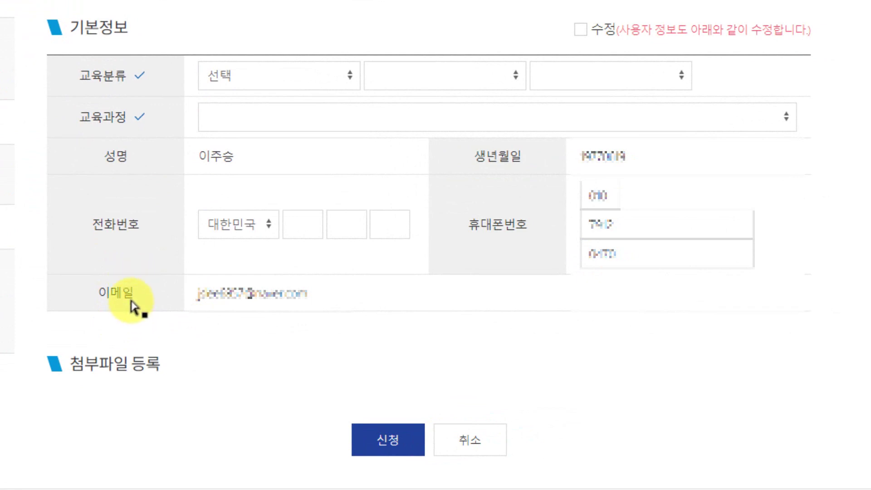
pyautogui.click(258, 81)
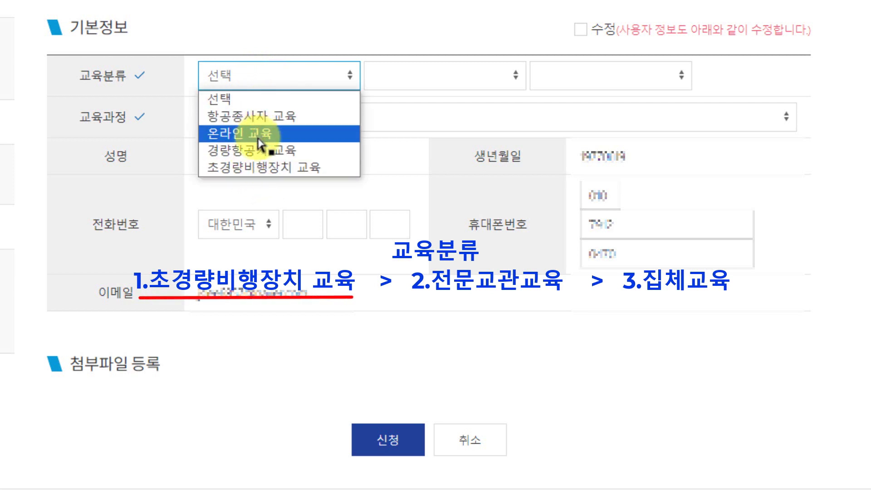
pyautogui.click(262, 170)
pyautogui.click(409, 78)
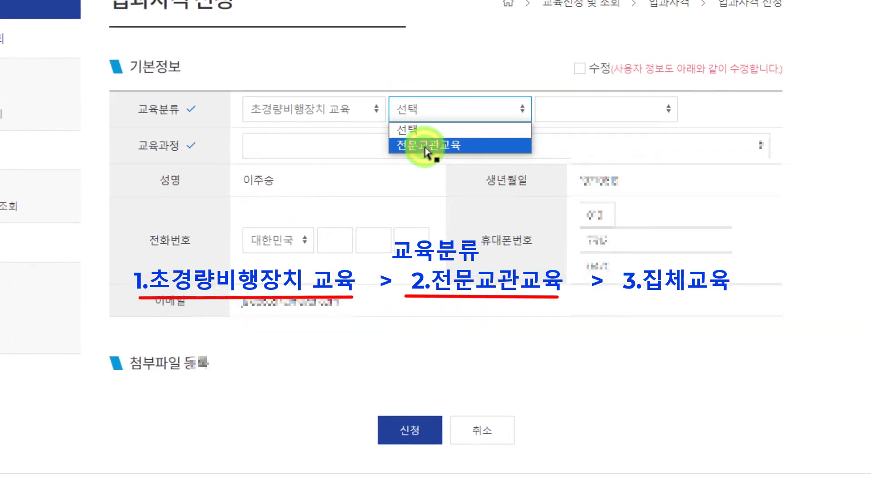
pyautogui.click(427, 146)
pyautogui.click(606, 109)
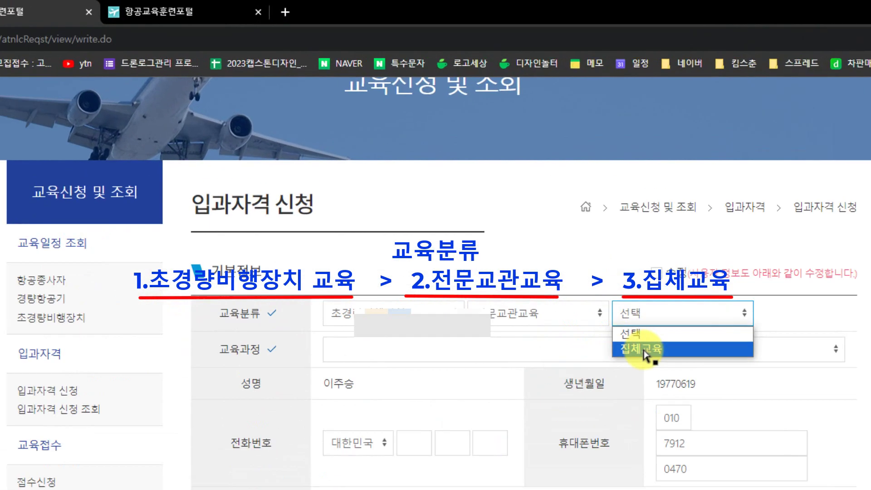
pyautogui.click(568, 224)
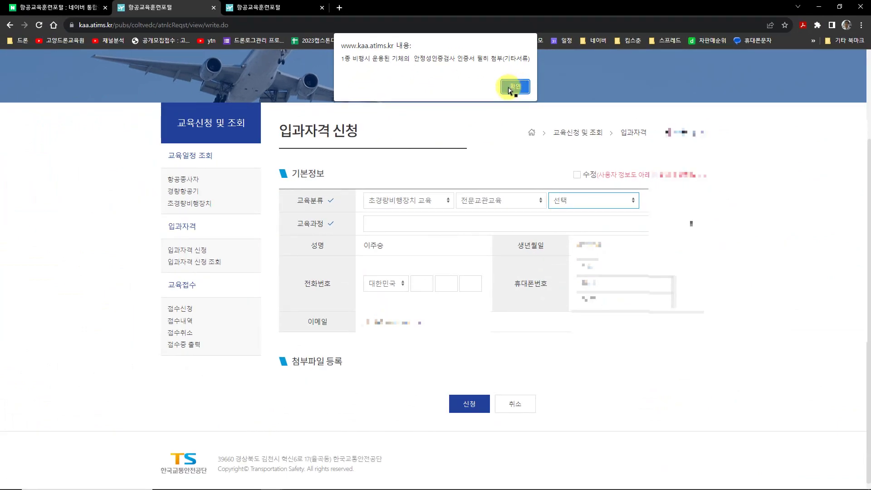
pyautogui.click(513, 86)
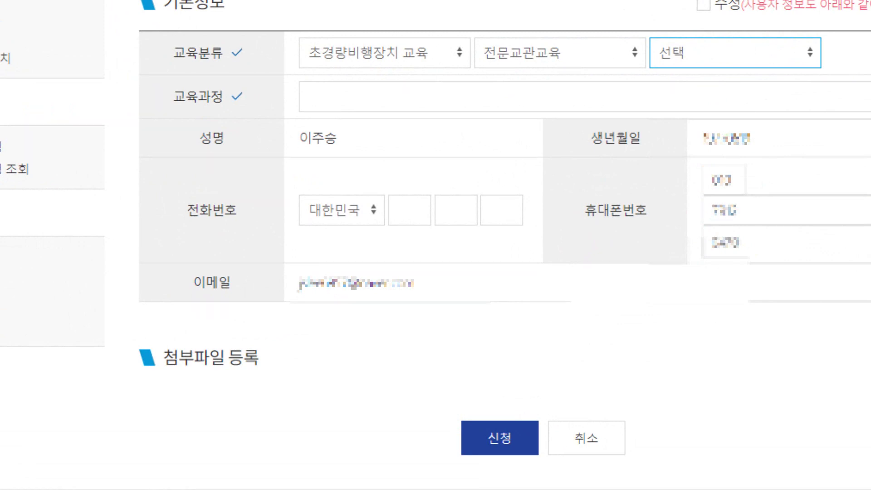
pyautogui.click(684, 94)
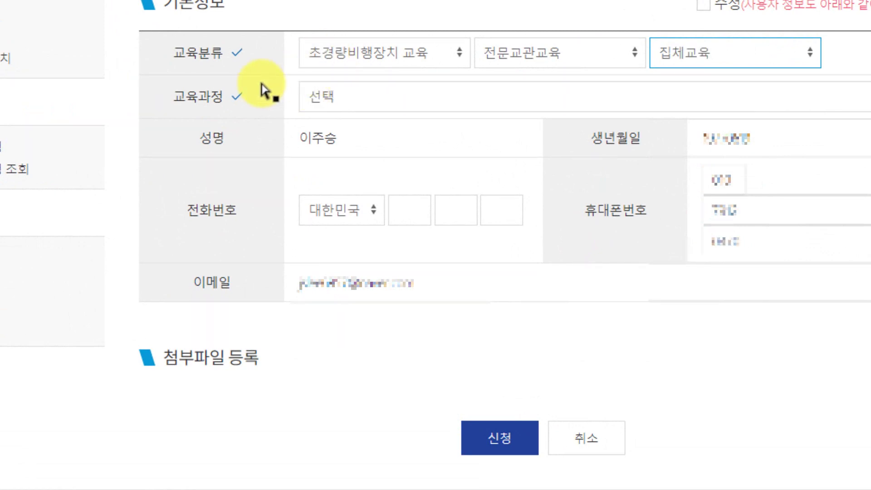
pyautogui.click(351, 102)
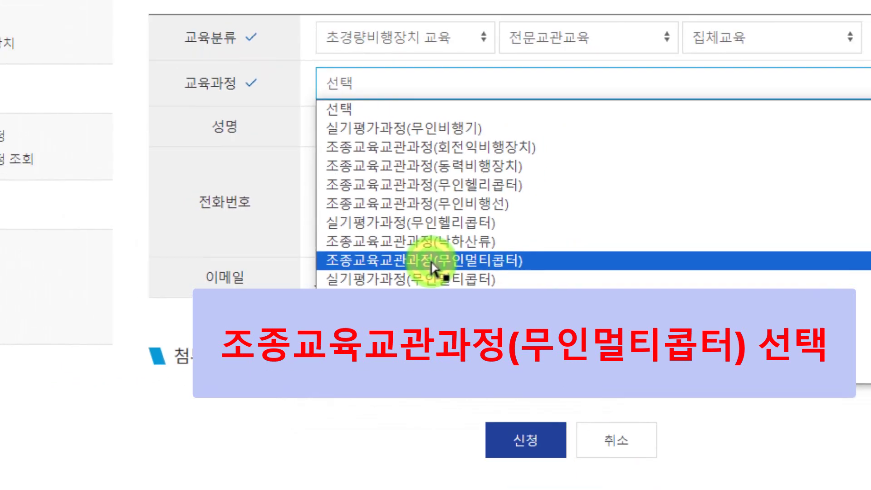
pyautogui.click(431, 261)
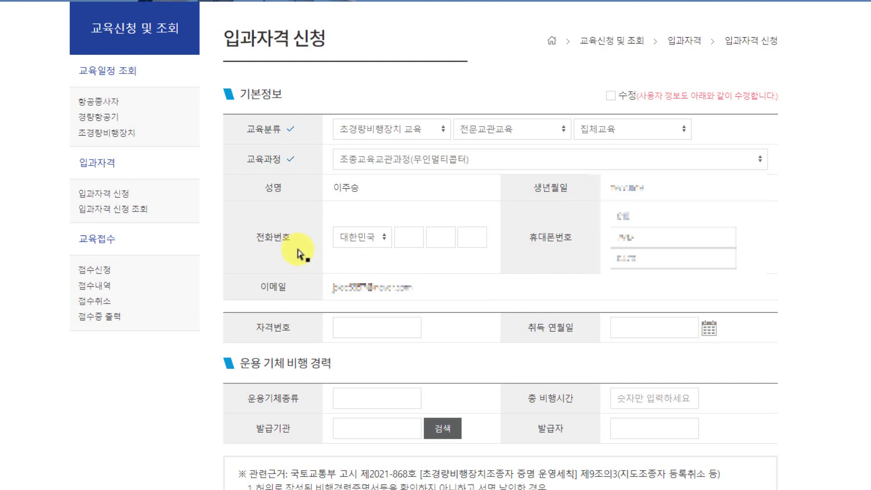
# Look up the aircraft type in the Illustrator preparation checklist and enter SDR H-E 2021 as the 운용기체종류 on the form
pyautogui.scroll(-8, 298, 254)
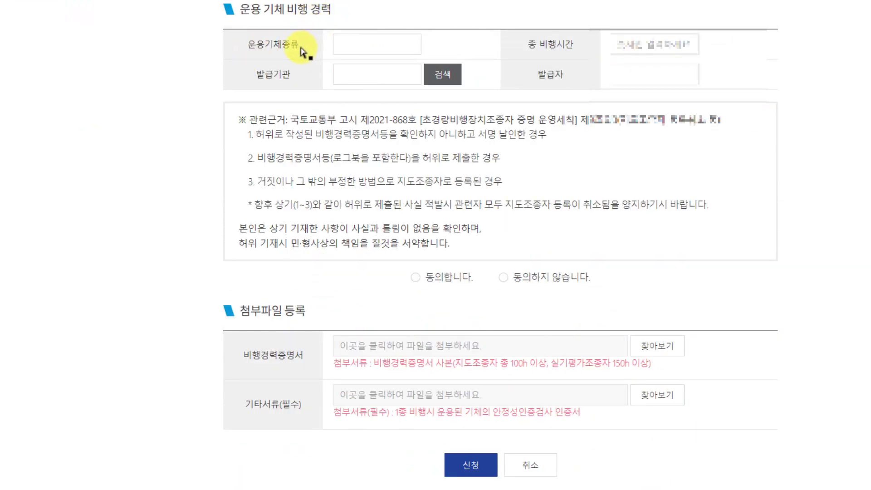
pyautogui.hotkey('alt', 'Tab')
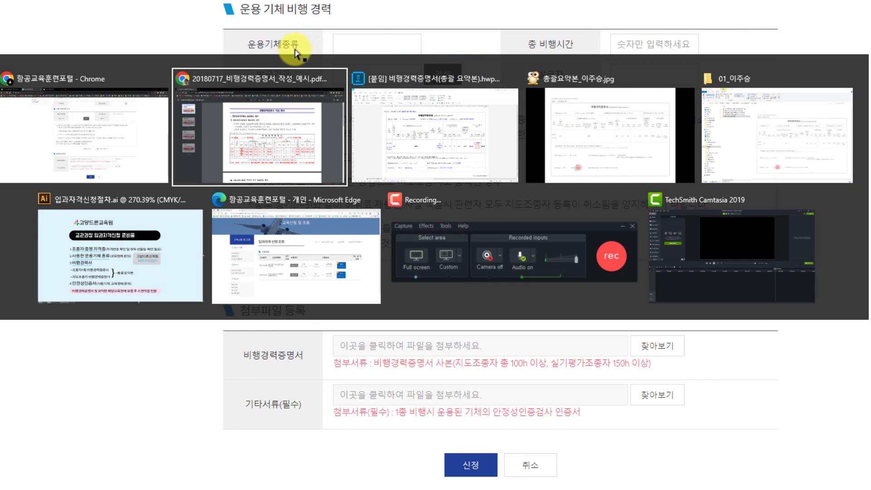
pyautogui.click(200, 234)
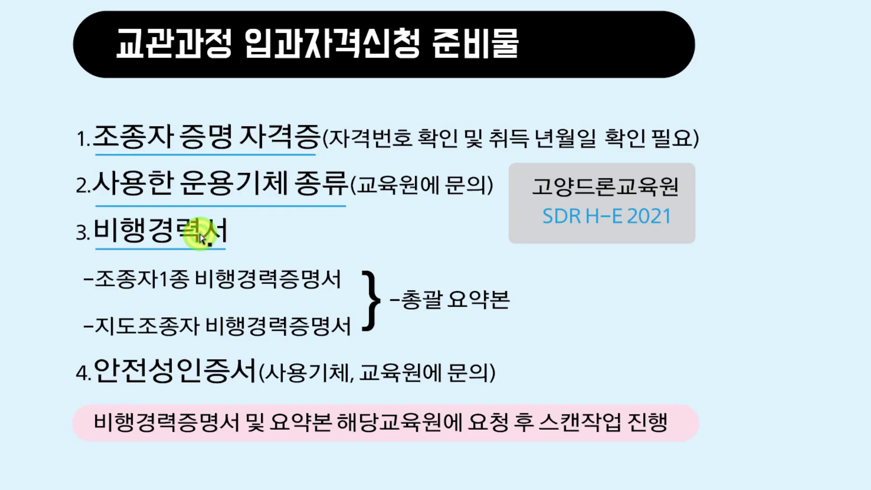
pyautogui.click(592, 232)
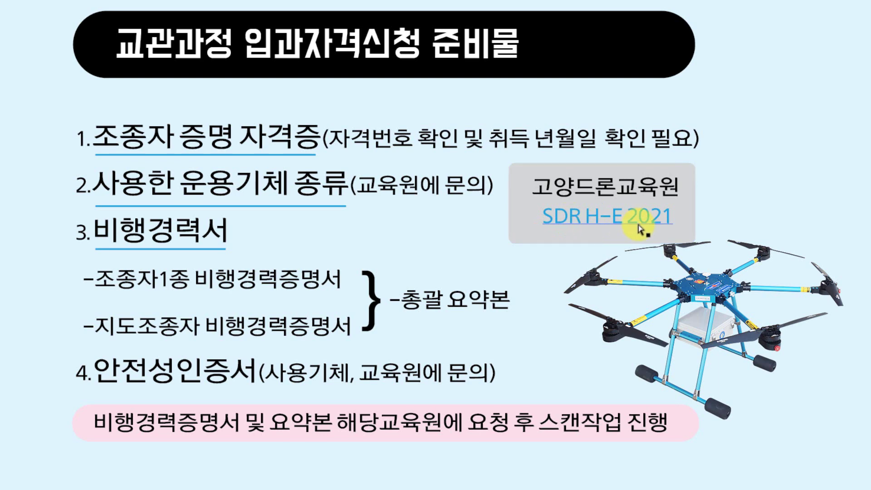
pyautogui.hotkey('alt', 'Tab')
pyautogui.click(362, 50)
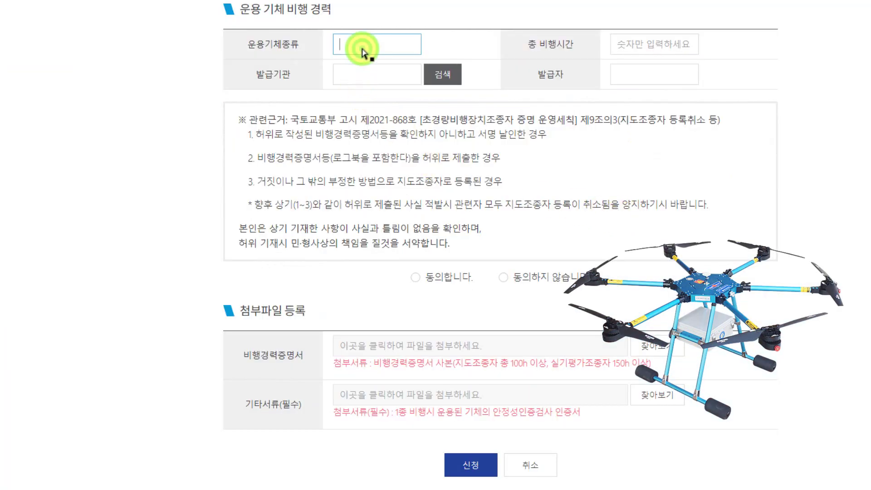
pyautogui.write('SDR H-E')
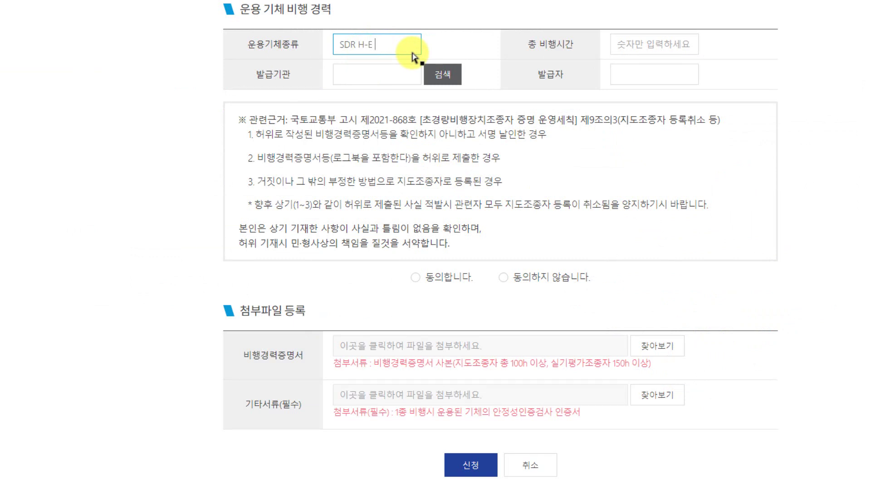
pyautogui.write(' 2021')
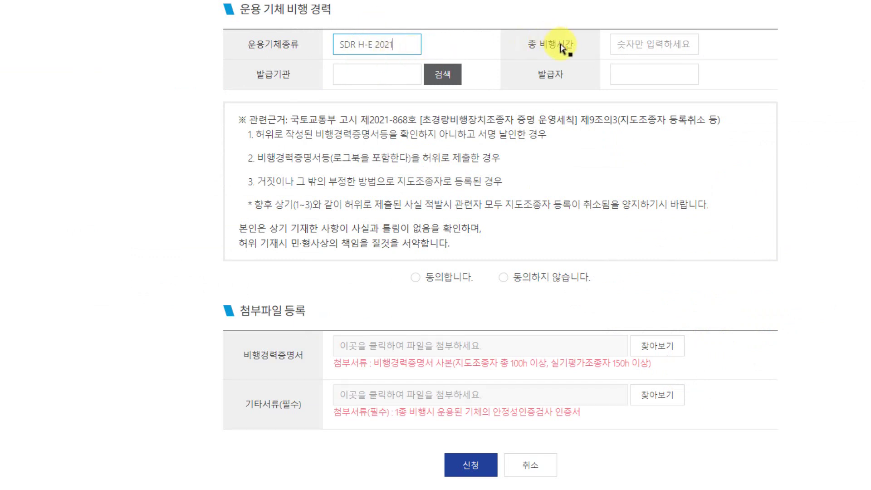
# Check the total flight hours on the scanned summary certificate and enter 100 as the total flight time (총 비행시간) on the form
pyautogui.click(626, 47)
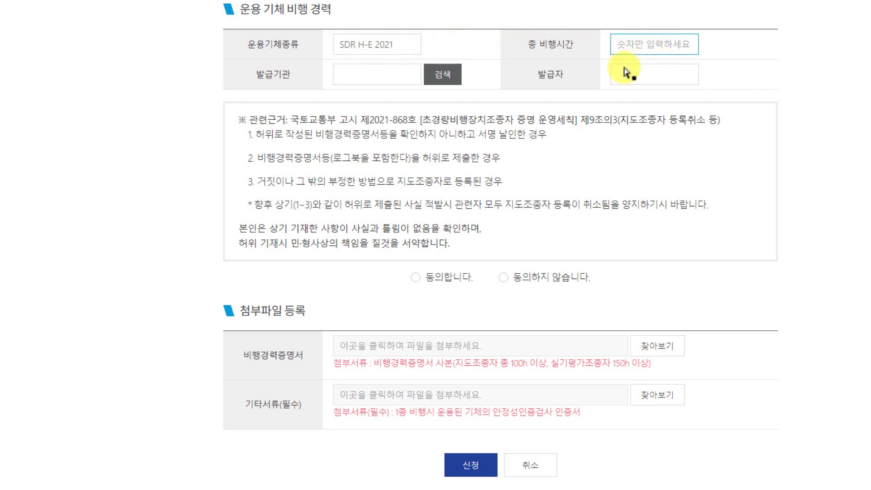
pyautogui.hotkey('alt', 'Tab')
pyautogui.click(743, 122)
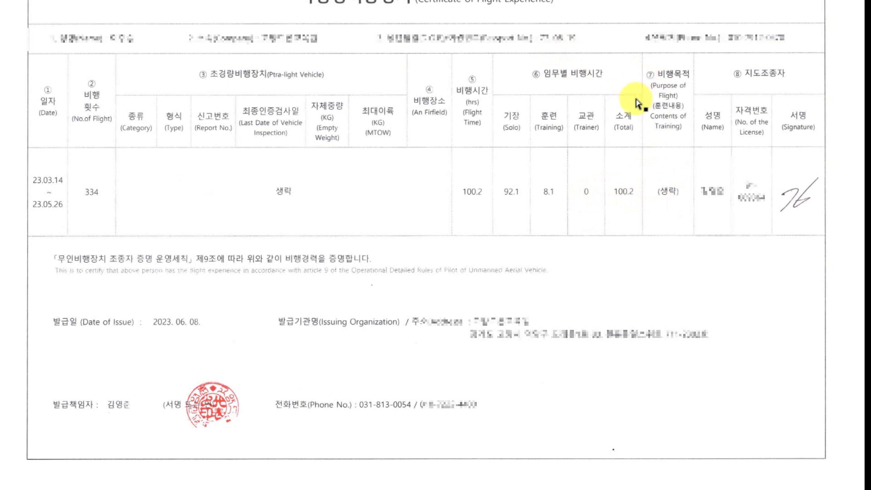
pyautogui.moveTo(610, 147); pyautogui.dragTo(643, 232)
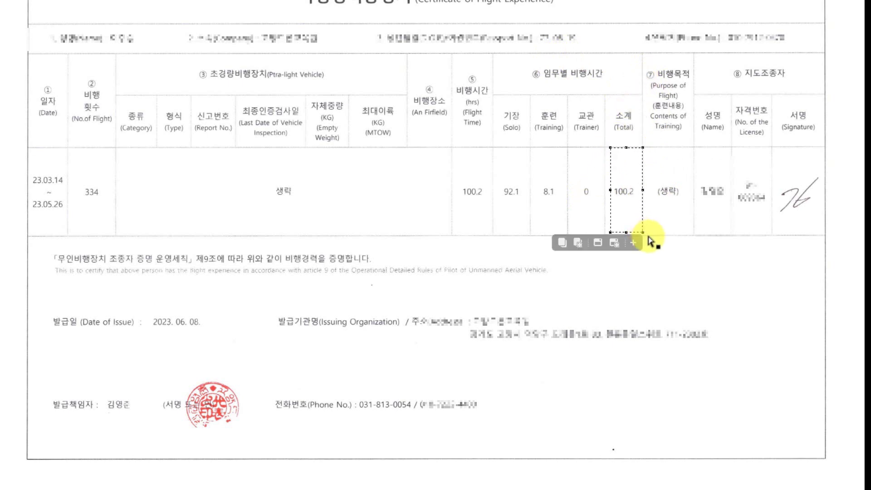
pyautogui.click(660, 181)
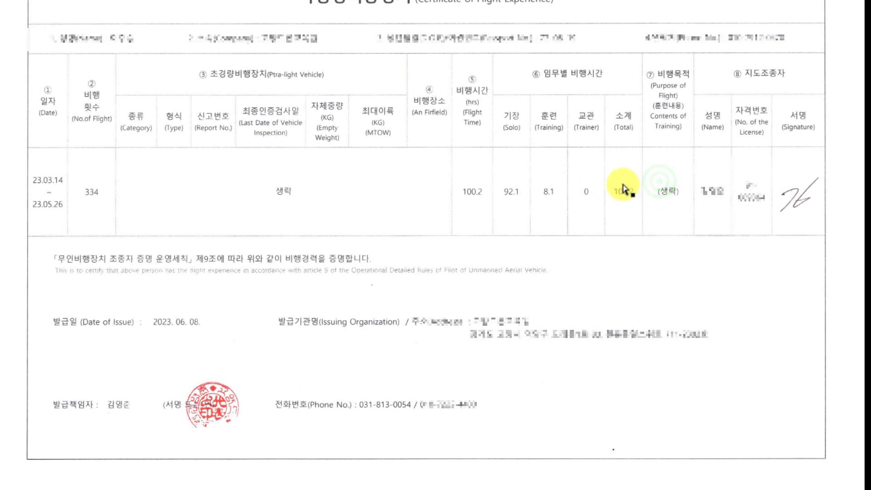
pyautogui.hotkey('alt', 'Tab')
pyautogui.click(634, 43)
pyautogui.write('100')
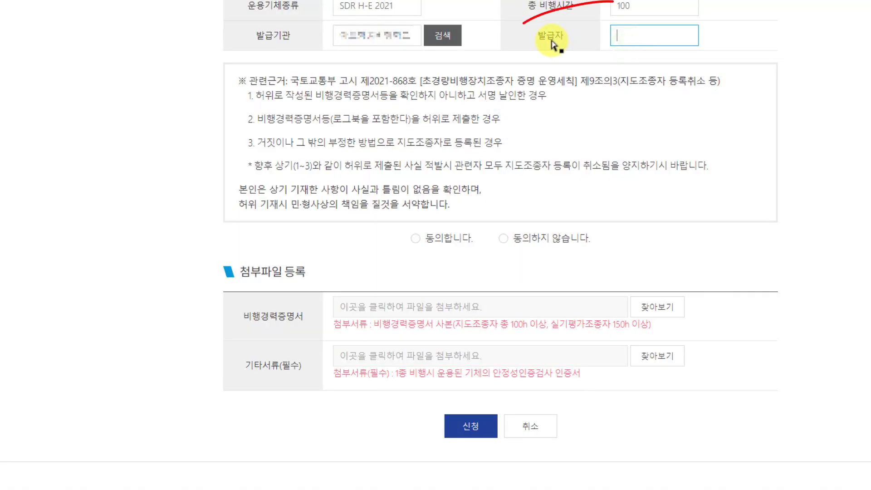
# Fill in the 발급자 (issuer) name from the summary certificate's 발급책임자 entry and agree to the truthfulness pledge
pyautogui.hotkey('alt', 'Tab')
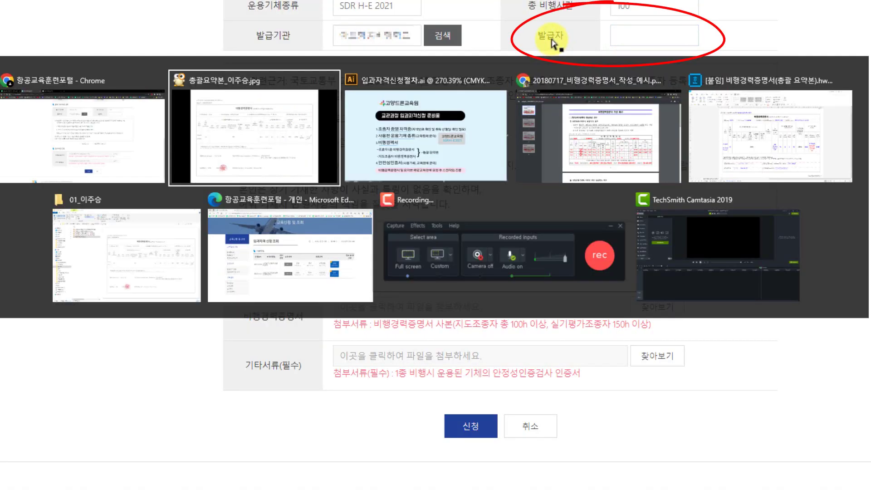
pyautogui.click(194, 168)
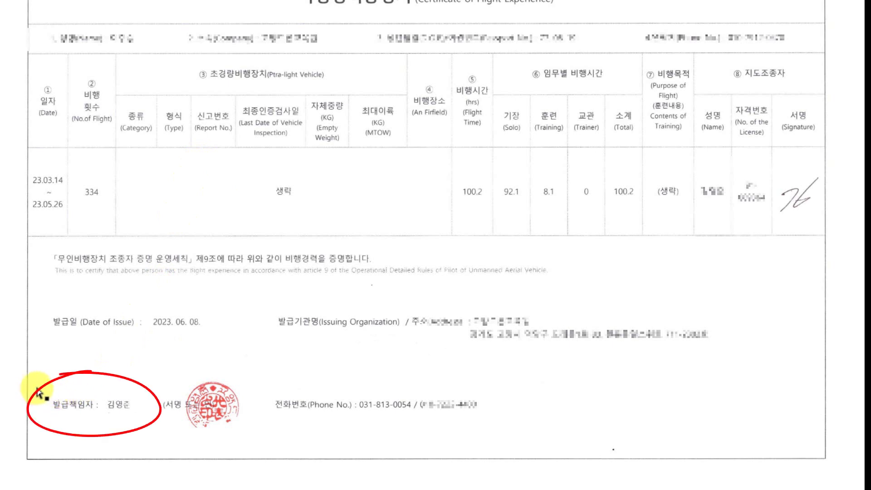
pyautogui.moveTo(46, 377); pyautogui.dragTo(252, 439)
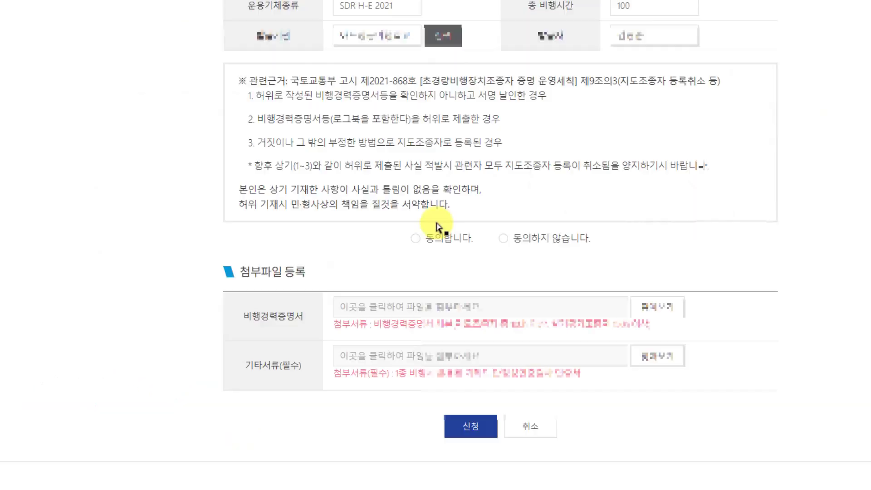
pyautogui.click(415, 238)
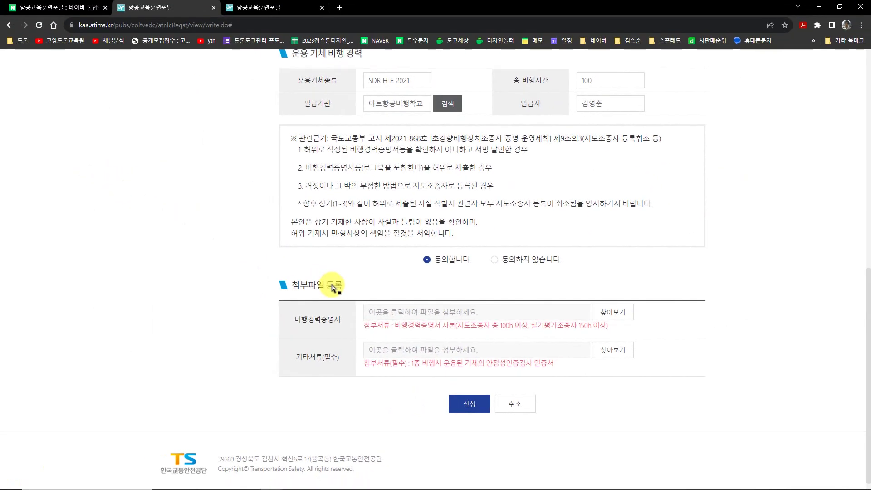
# Review the flight experience documents and 총괄 요약본 listed in the Illustrator preparation checklist, and return to the application form
pyautogui.hotkey('alt', 'Tab')
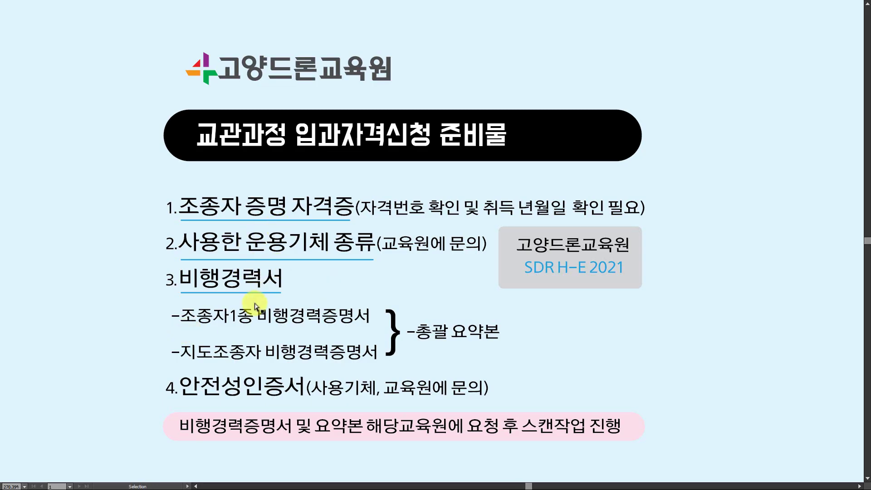
pyautogui.press('a')
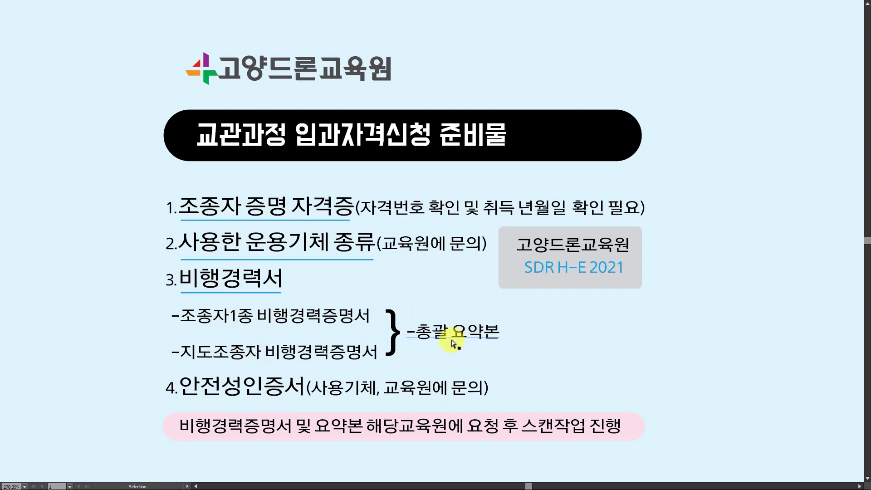
pyautogui.hotkey('alt', 'Tab')
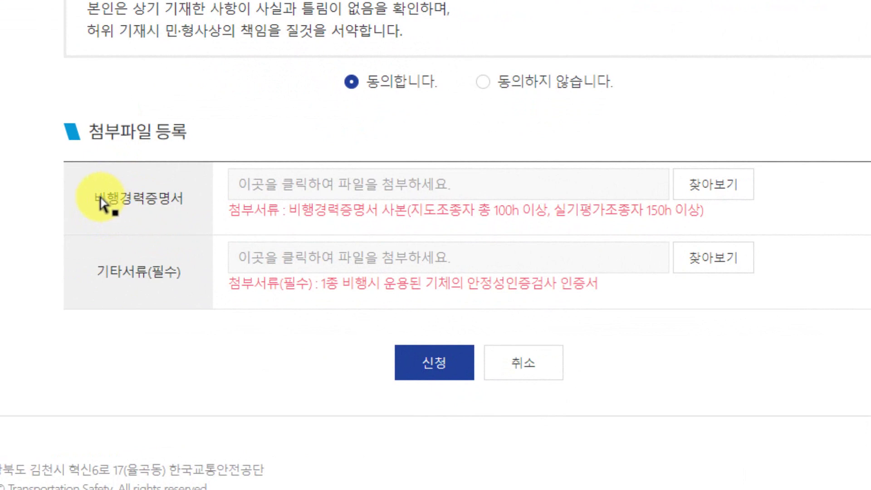
# Examine the 비행경력증명서 attachment row and its note on the required certificate copies and flight hours
pyautogui.moveTo(95, 199); pyautogui.dragTo(185, 204)
pyautogui.click(185, 204)
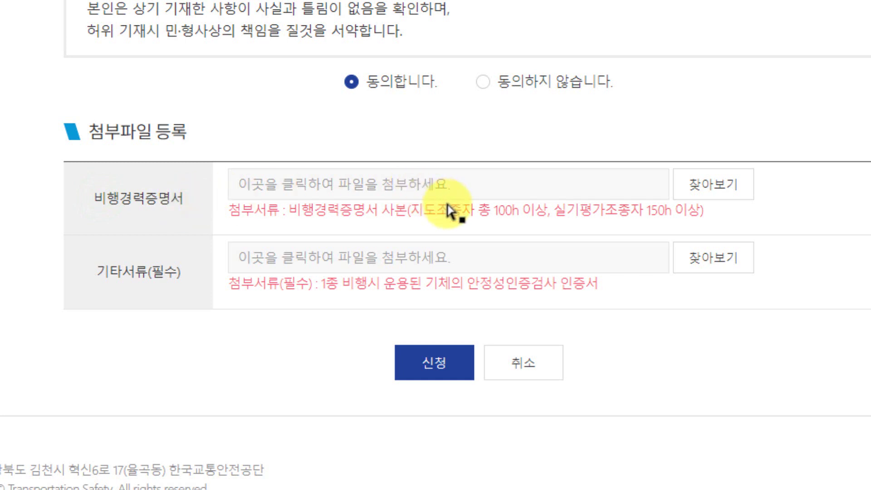
pyautogui.moveTo(404, 212); pyautogui.dragTo(560, 219)
pyautogui.click(560, 219)
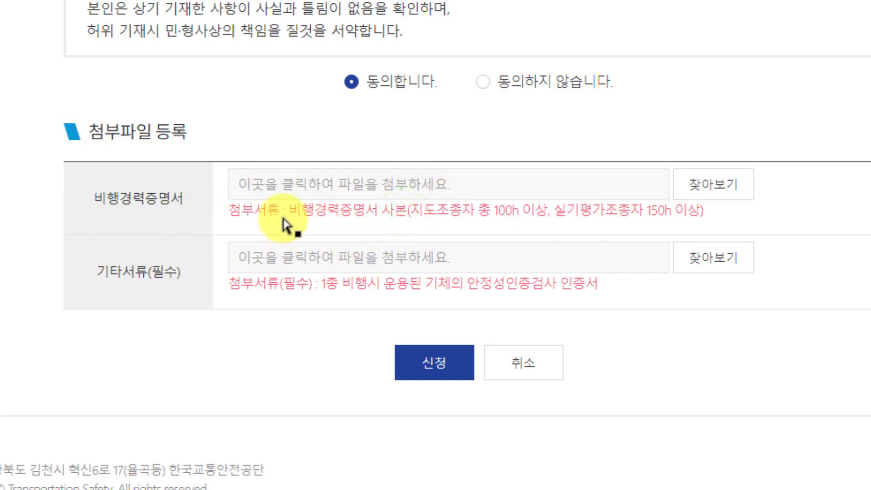
# Attach the 조종자1종_비행경력증명서 scan to the 비행경력증명서 row of the application
pyautogui.moveTo(289, 212); pyautogui.dragTo(390, 222)
pyautogui.click(389, 222)
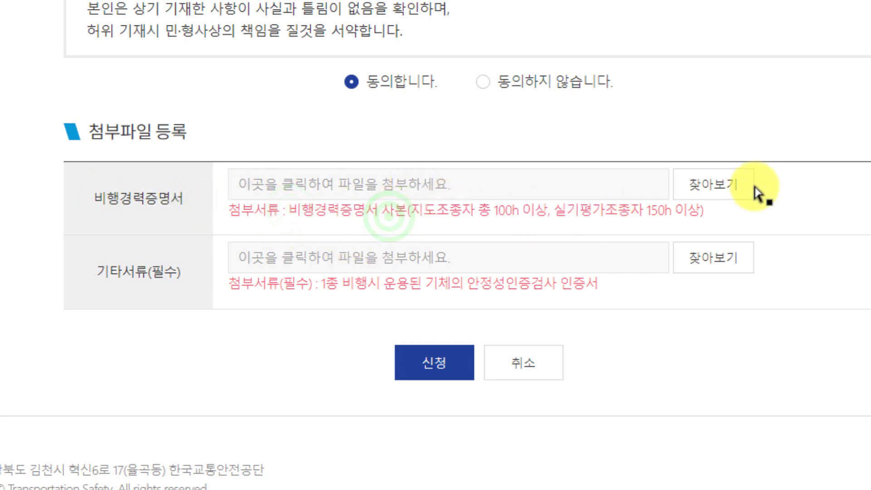
pyautogui.click(715, 186)
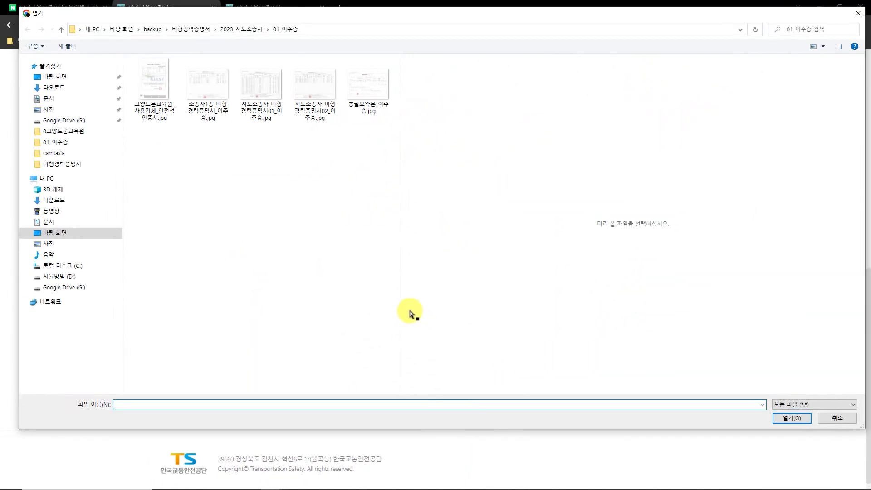
pyautogui.click(217, 90)
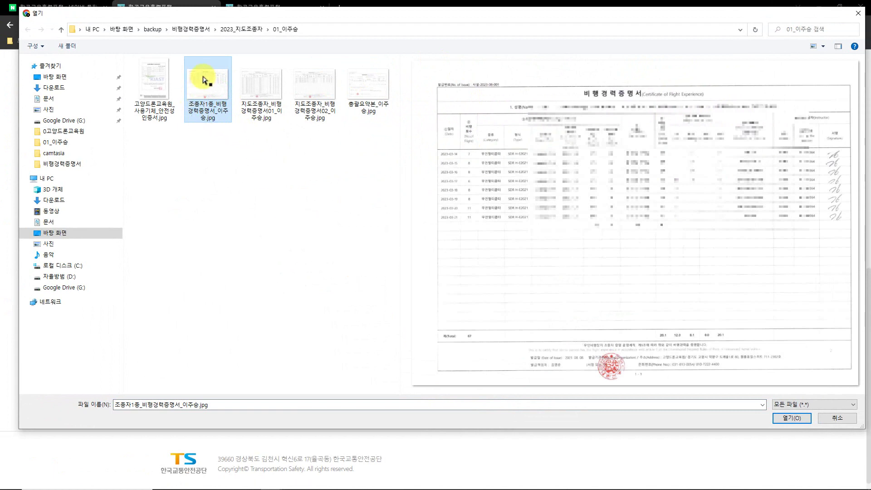
pyautogui.click(792, 417)
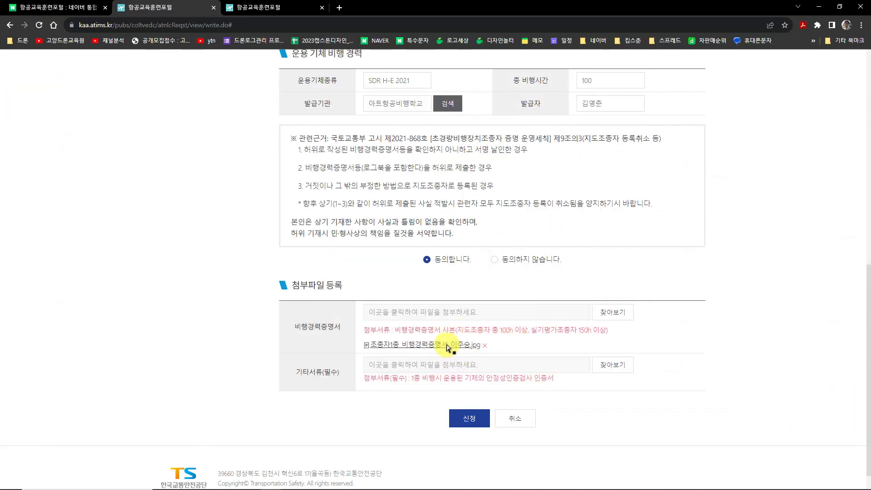
# Add the 지도조종자_비행경력증명서01 scan to the 비행경력증명서 attachments
pyautogui.click(599, 311)
pyautogui.click(267, 96)
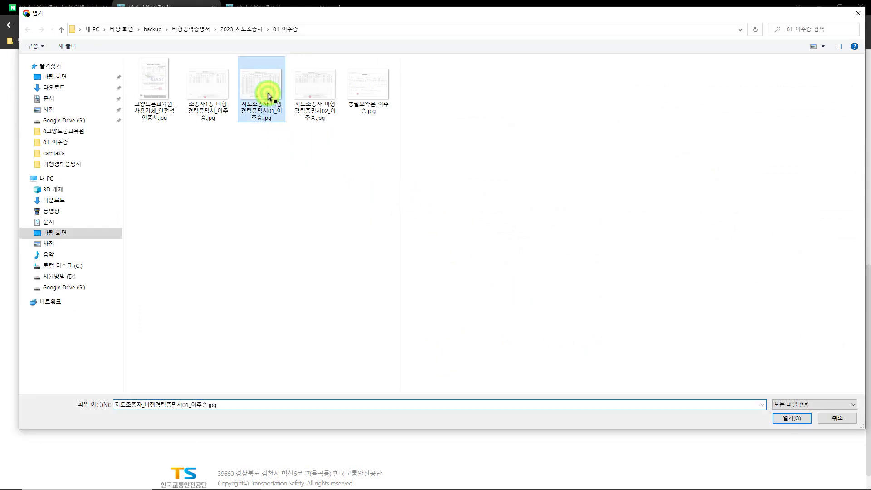
pyautogui.click(330, 96)
pyautogui.click(271, 95)
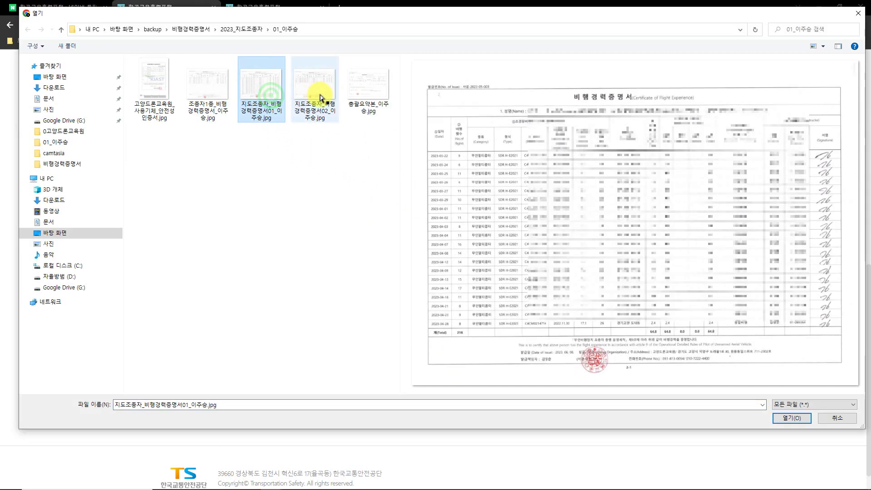
pyautogui.click(259, 97)
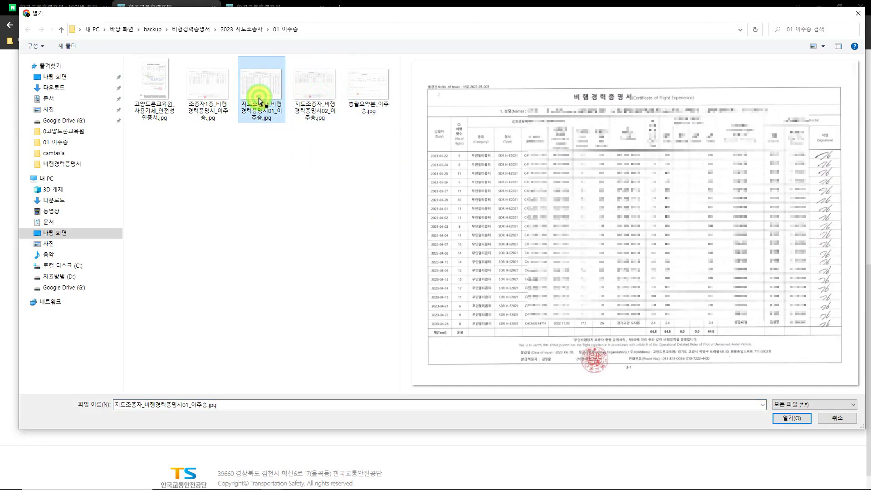
pyautogui.click(787, 419)
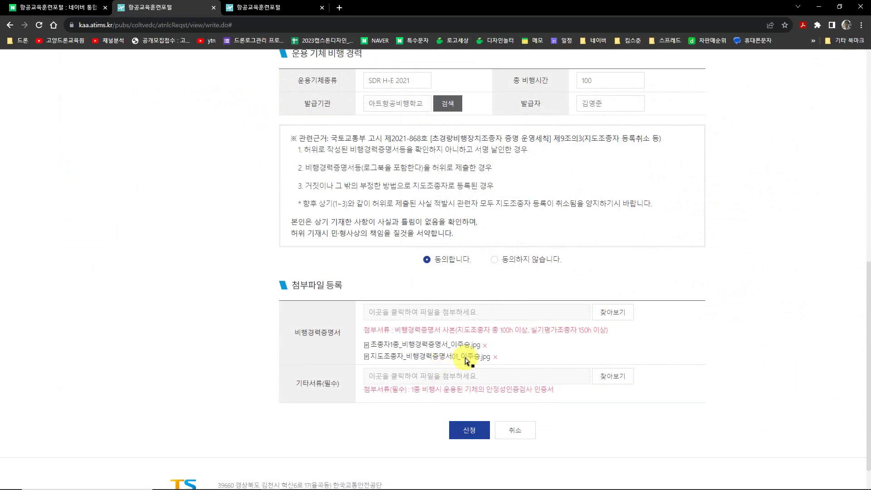
# Add the 지도조종자_비행경력증명서02 and 총괄요약본 scans to the 비행경력증명서 attachments
pyautogui.click(613, 312)
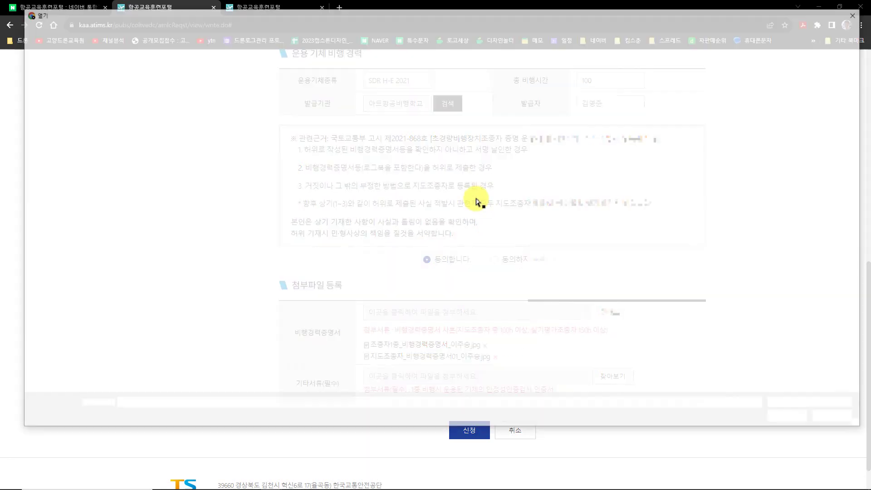
pyautogui.click(301, 80)
pyautogui.click(789, 416)
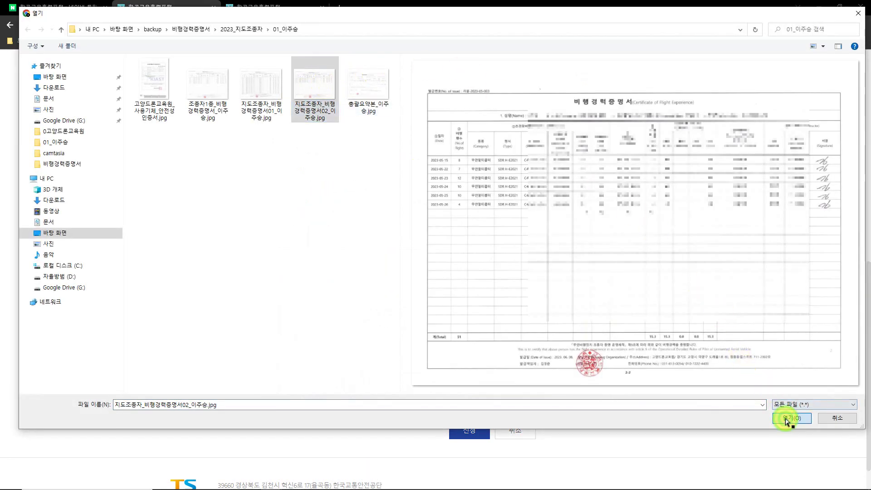
pyautogui.click(612, 313)
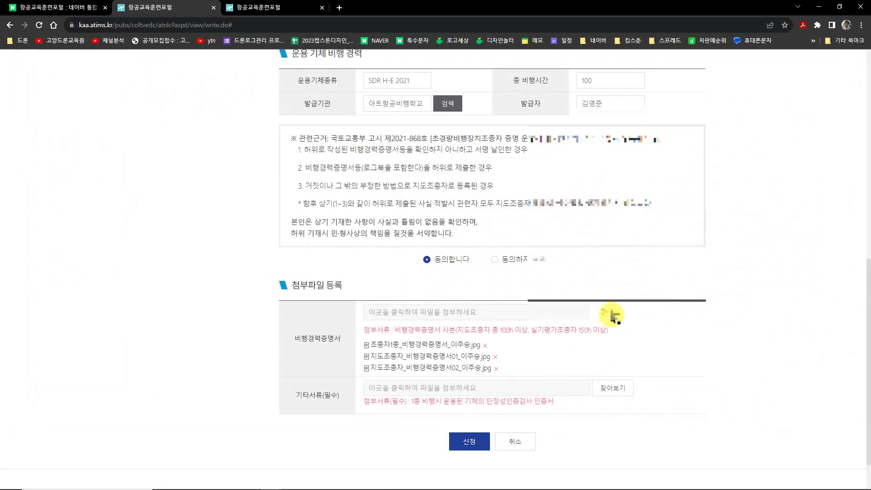
pyautogui.click(370, 101)
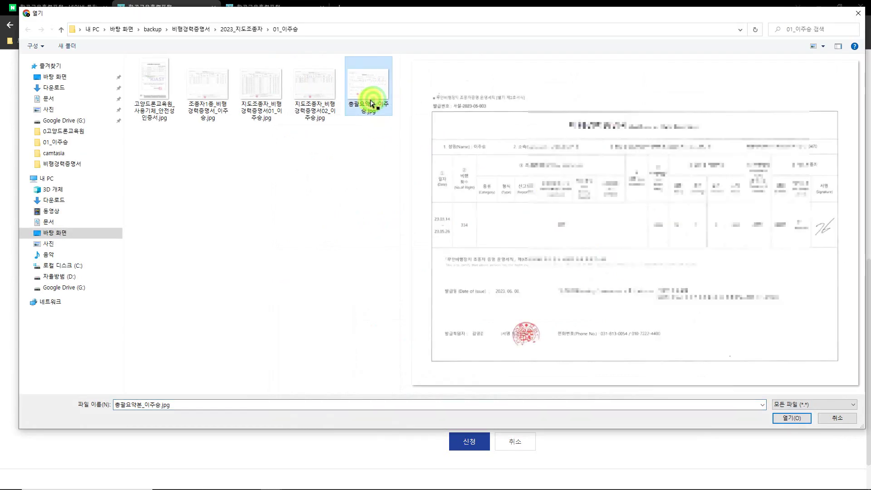
pyautogui.click(792, 417)
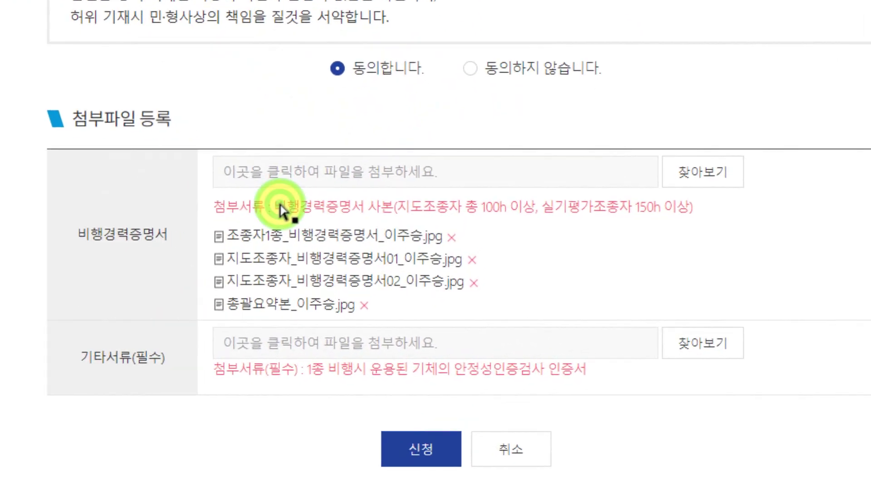
# Check the attached 비행경력증명서 files and the 기타서류(필수) note on the aircraft's required safety certificate
pyautogui.moveTo(395, 330); pyautogui.dragTo(436, 331)
pyautogui.moveTo(353, 213); pyautogui.dragTo(362, 218)
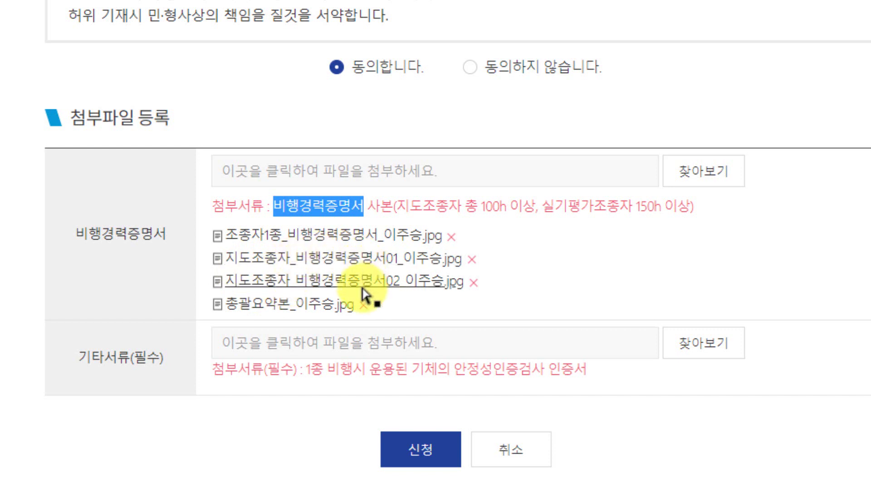
pyautogui.click(173, 298)
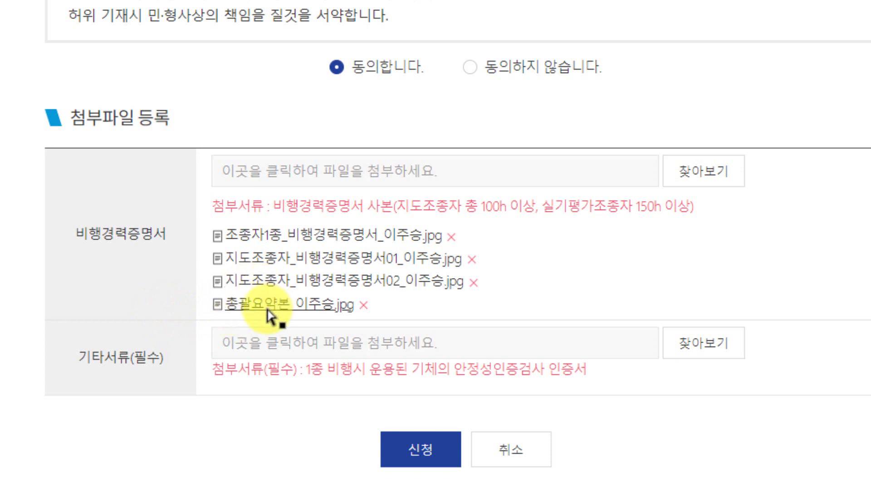
pyautogui.click(178, 286)
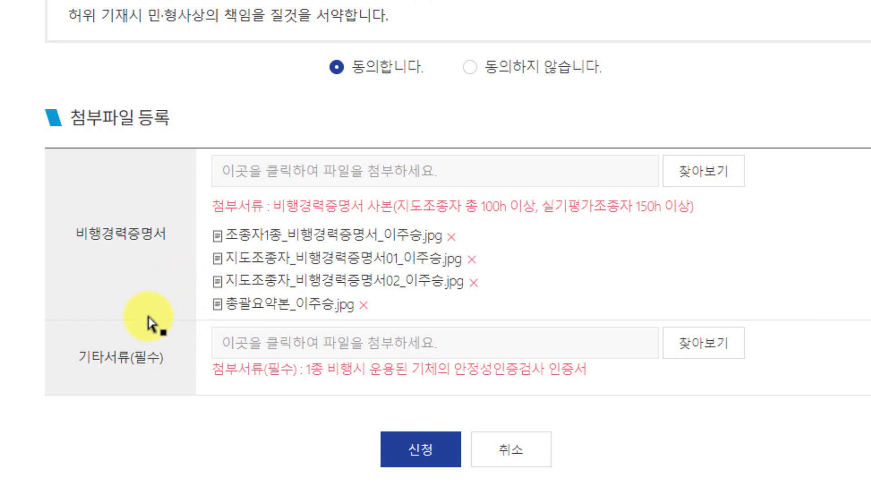
pyautogui.moveTo(143, 360); pyautogui.dragTo(92, 359)
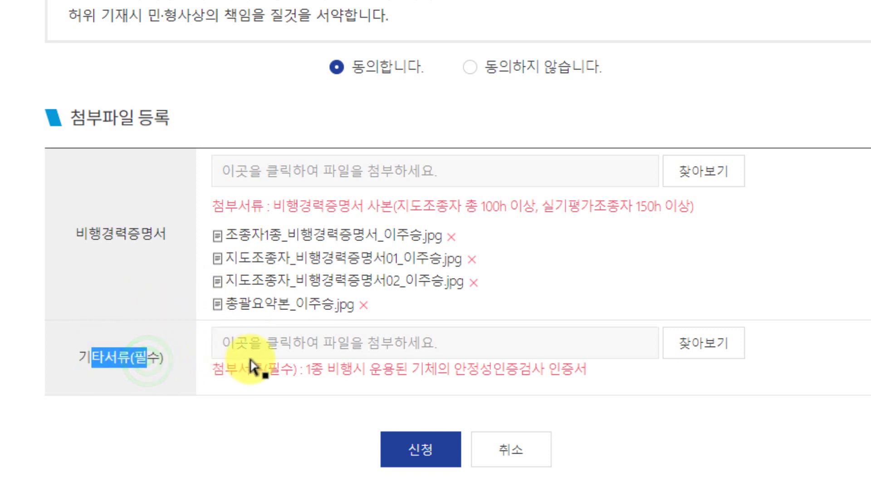
pyautogui.moveTo(300, 371); pyautogui.dragTo(594, 380)
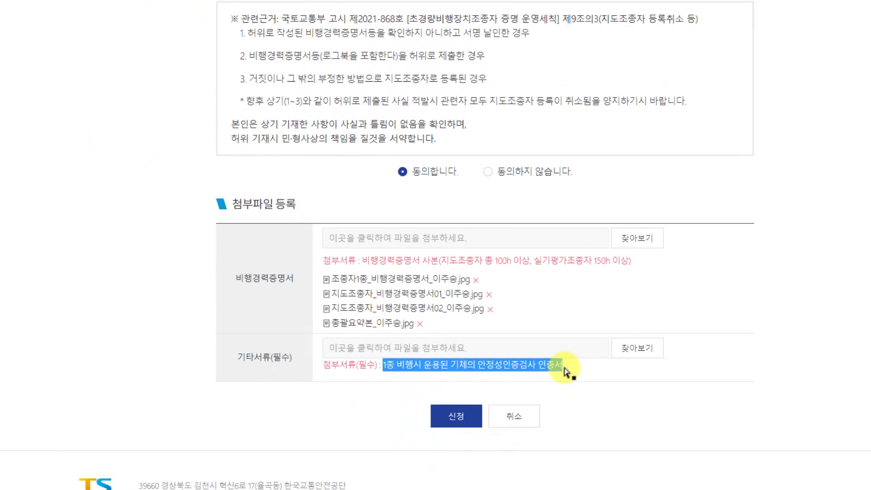
pyautogui.click(558, 368)
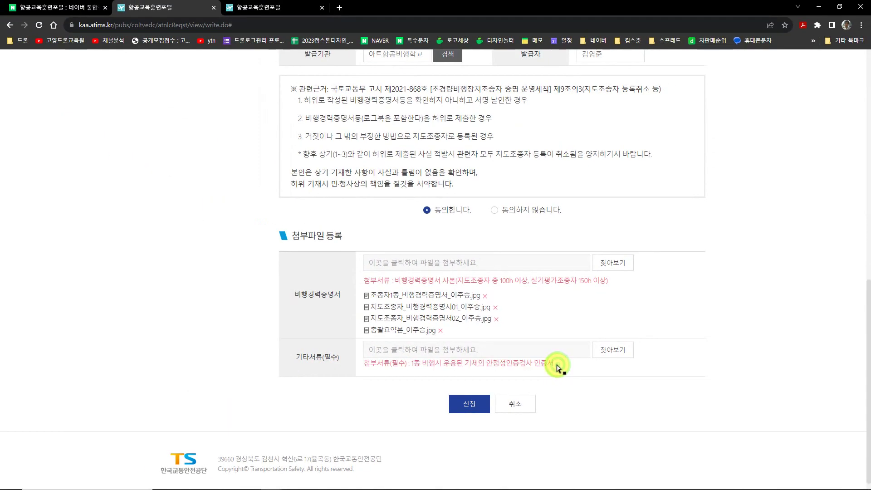
# Preview the aircraft safety certificate in File Explorer, then attach 고양드론교육원_사용기체_안전성인증서.jpg under 기타서류(필수) on the form
pyautogui.hotkey('alt', 'Tab')
pyautogui.click(224, 116)
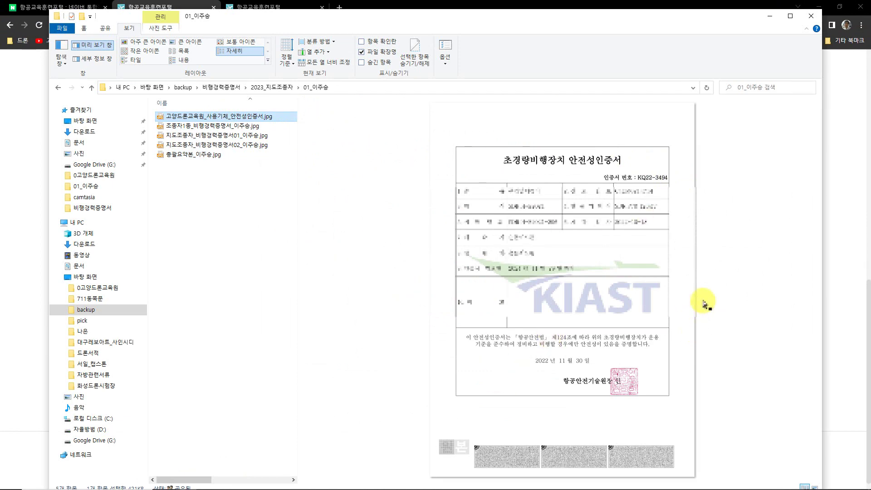
pyautogui.hotkey('alt', 'Tab')
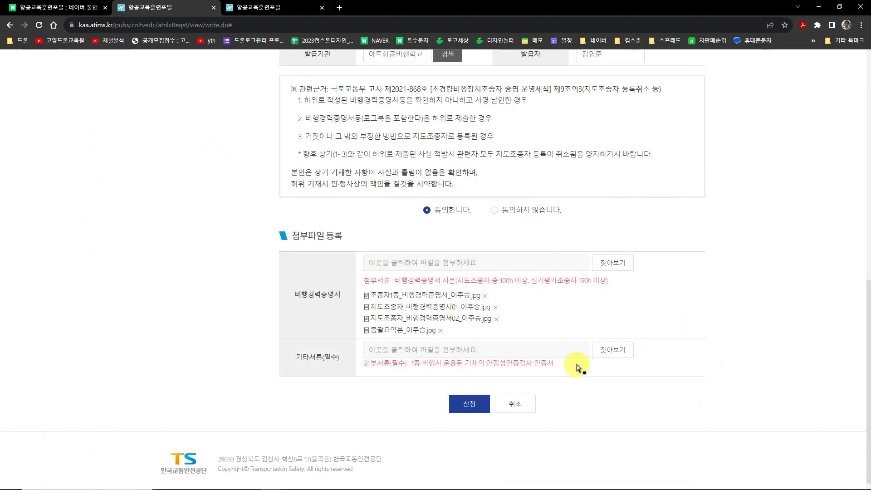
pyautogui.click(606, 351)
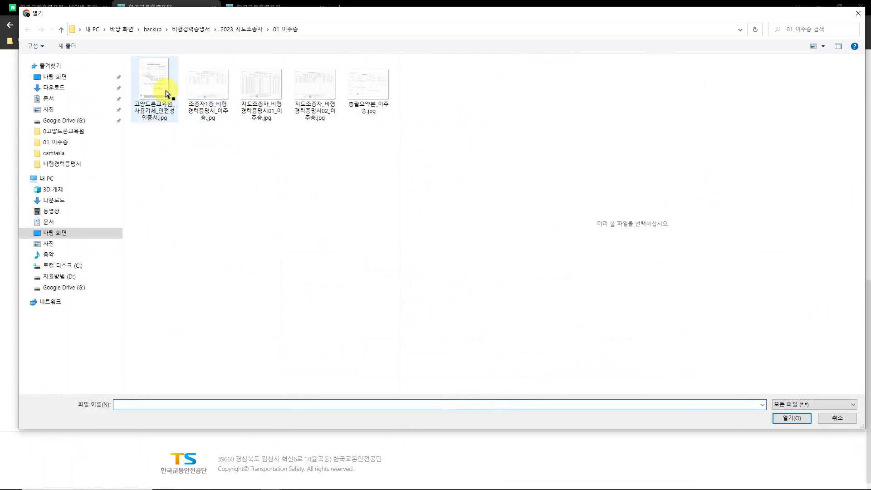
pyautogui.click(157, 82)
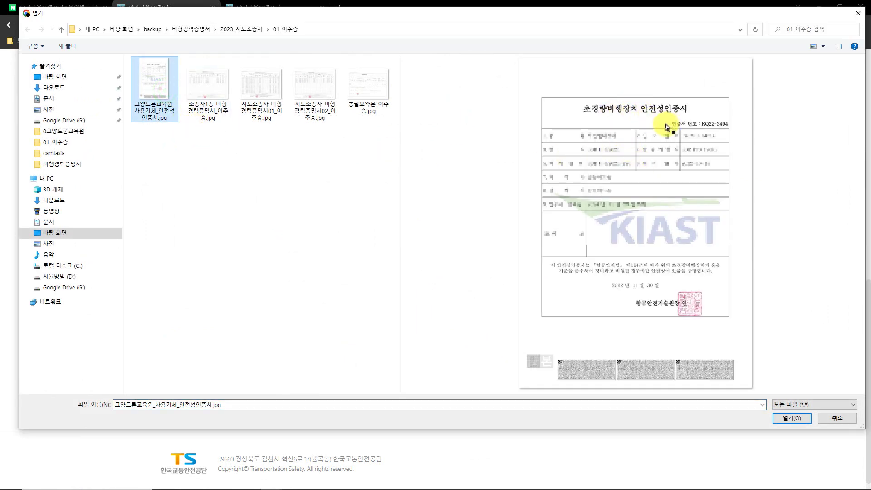
pyautogui.click(789, 419)
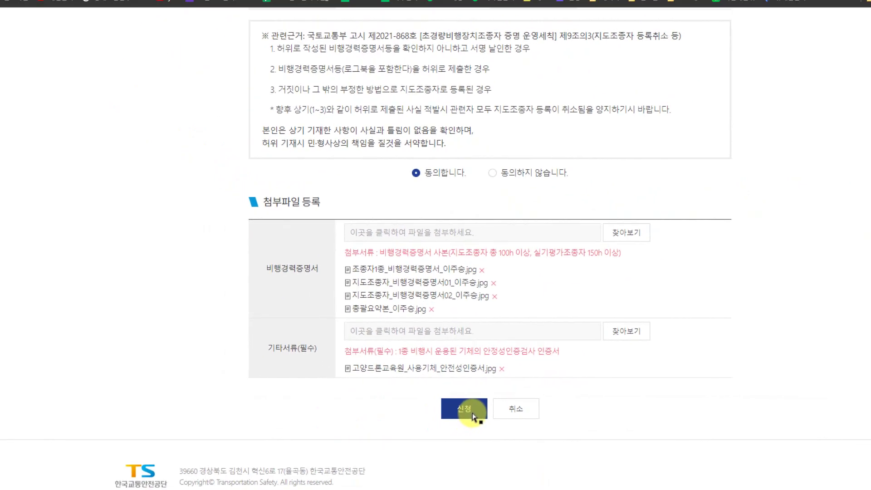
# Try to submit the eligibility application
pyautogui.click(473, 415)
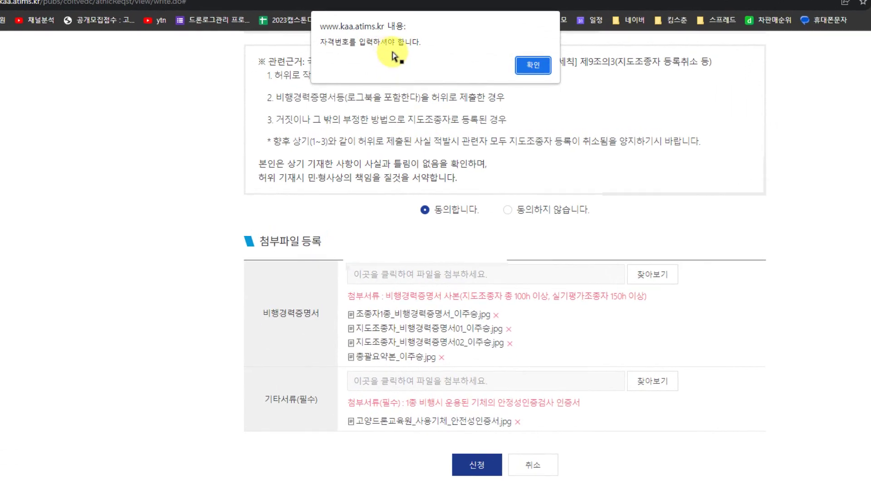
pyautogui.click(530, 64)
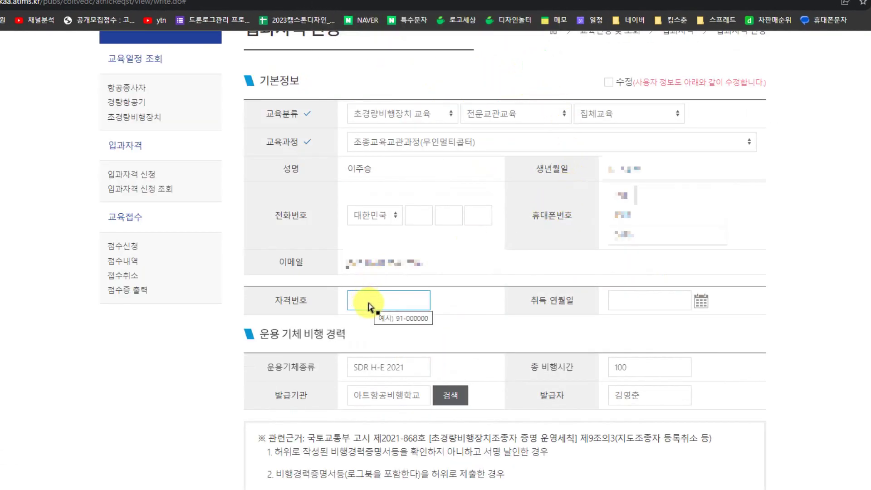
# Switch to the Illustrator document and examine the licence number and issue date (발급일) on the sample pilot licence card
pyautogui.hotkey('alt', 'Tab')
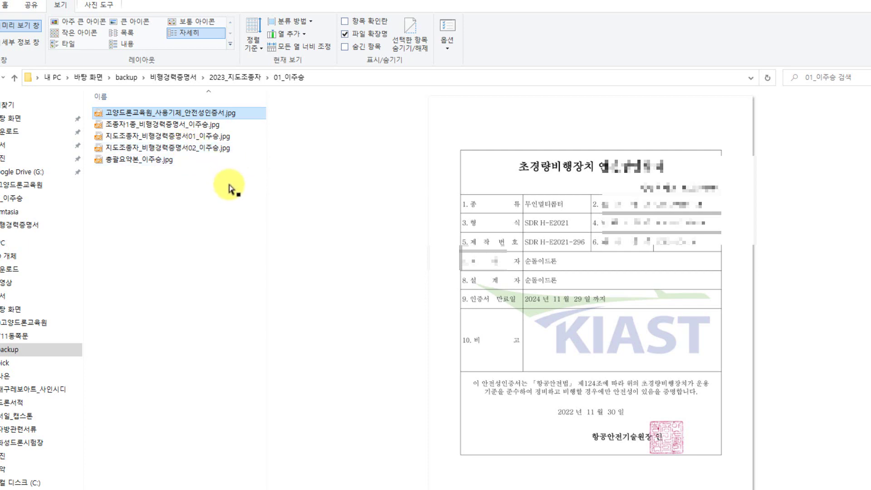
pyautogui.hotkey('alt', 'Tab')
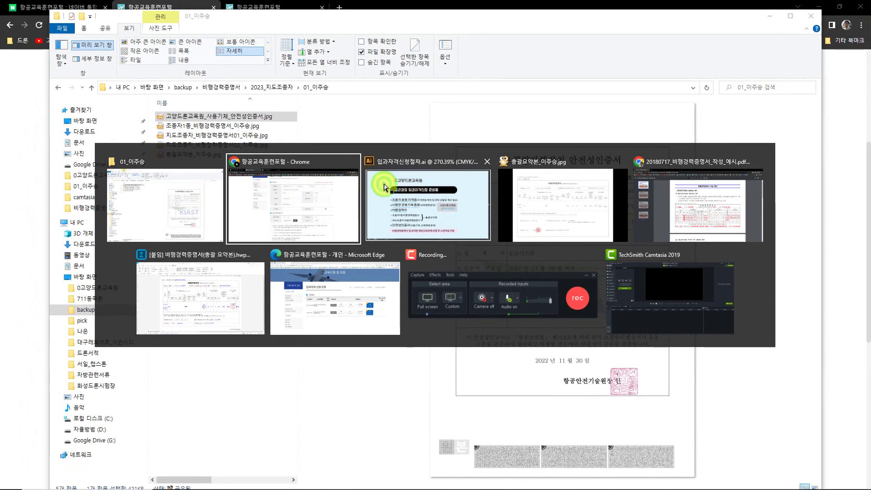
pyautogui.click(394, 190)
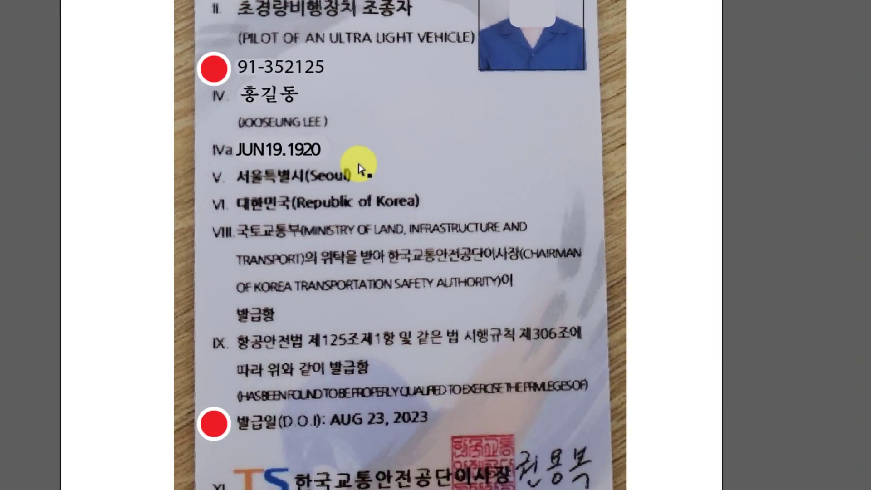
pyautogui.click(654, 109)
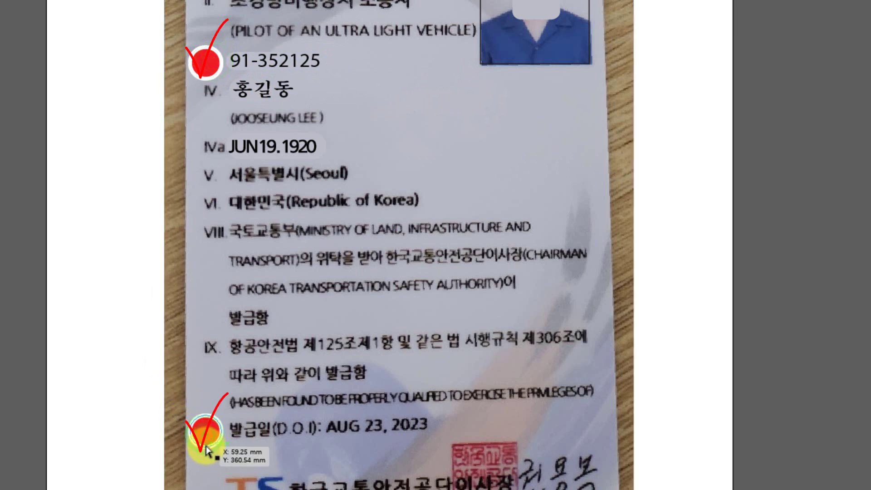
pyautogui.click(83, 387)
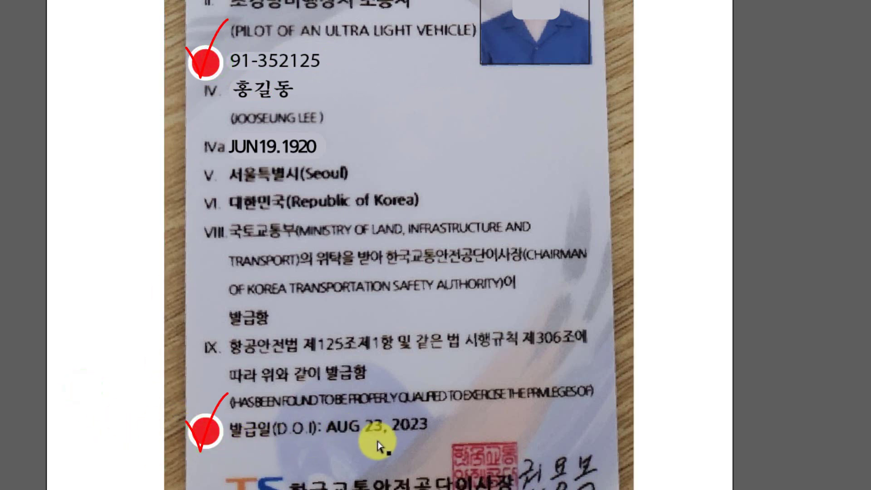
pyautogui.click(133, 142)
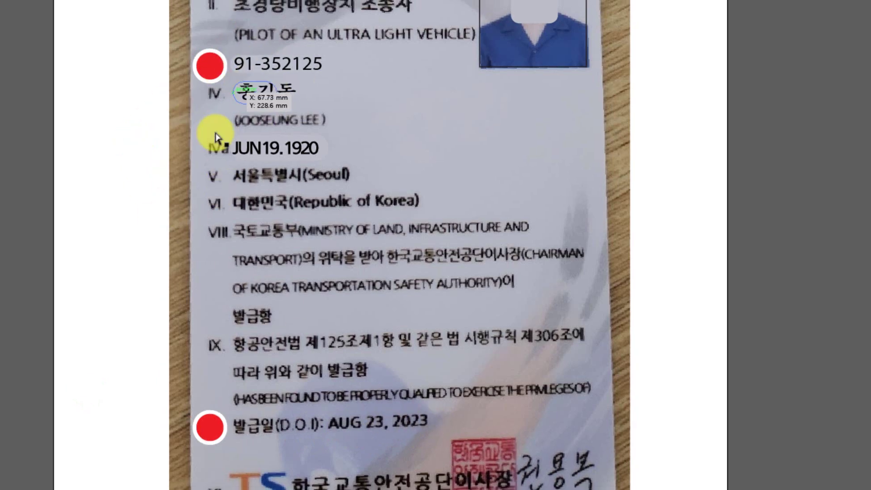
# Return to the application form in Chrome and compare its 자격번호 and 취득 연월일 fields with the sample licence card
pyautogui.hotkey('alt', 'Tab')
pyautogui.hotkey('alt', 'Tab')
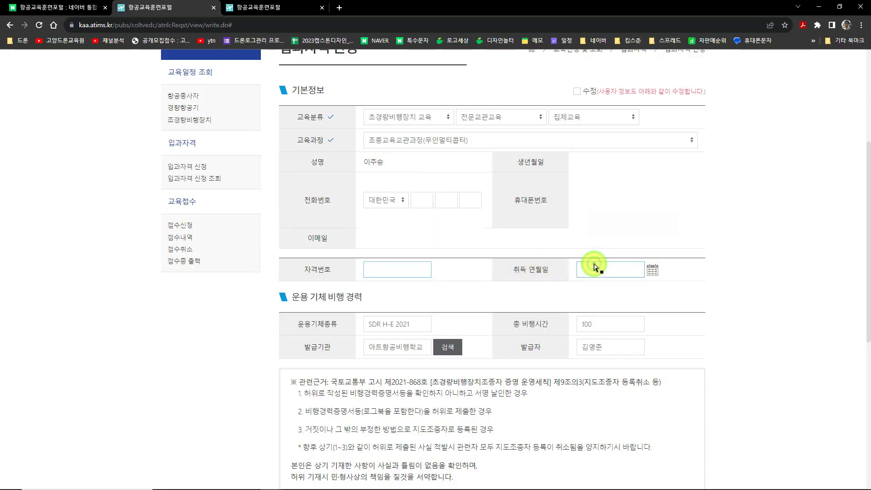
pyautogui.hotkey('alt', 'Tab')
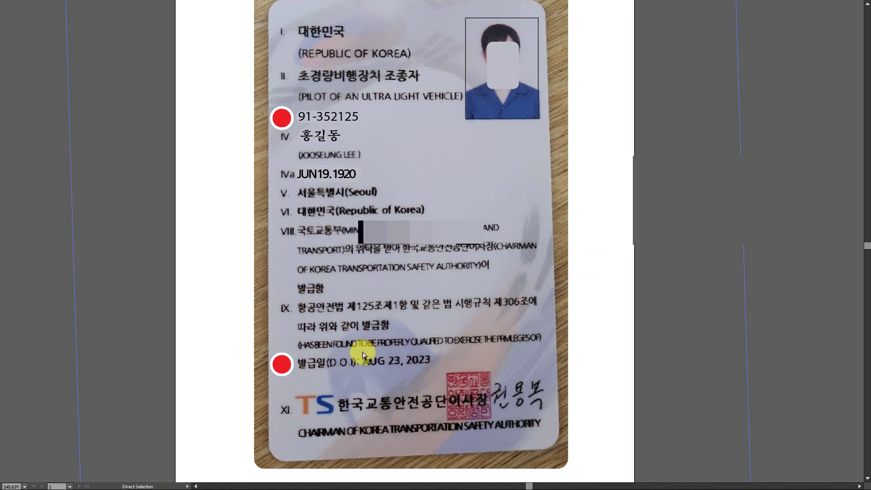
pyautogui.hotkey('alt', 'Tab')
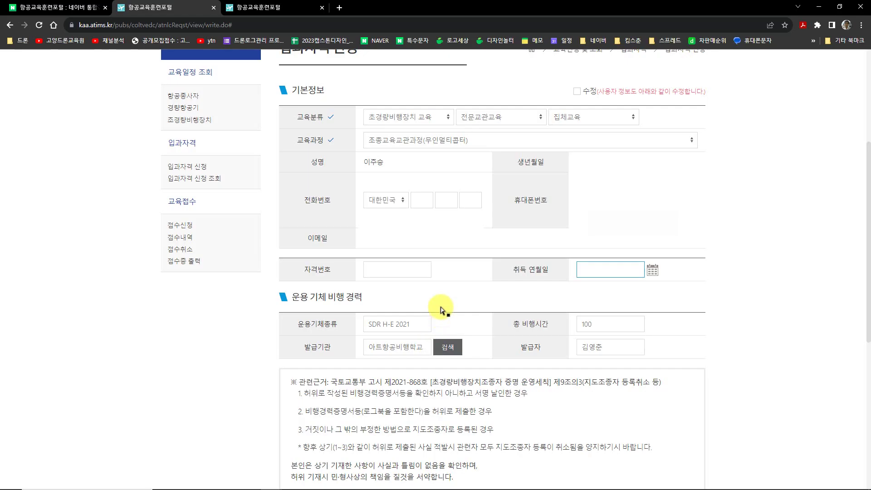
# Review the entered details and attachments in the 입력정보 확인 dialog, and submit the eligibility application
pyautogui.click(596, 271)
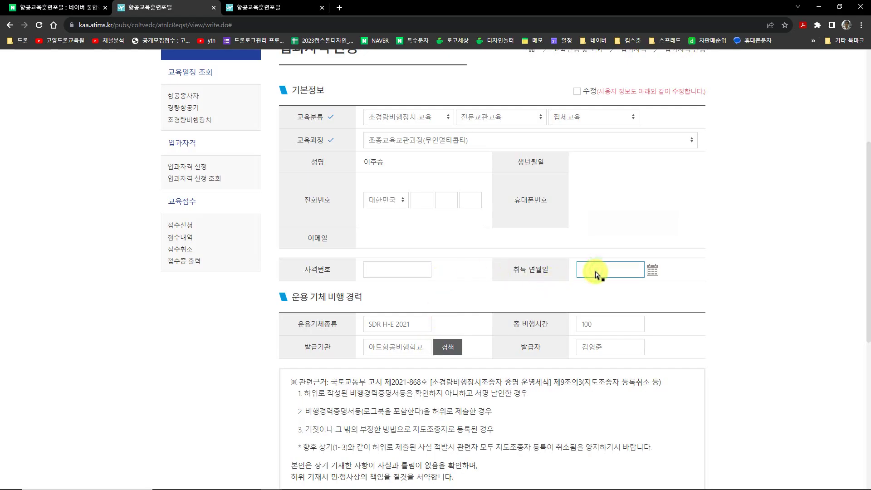
pyautogui.scroll(-7, 596, 271)
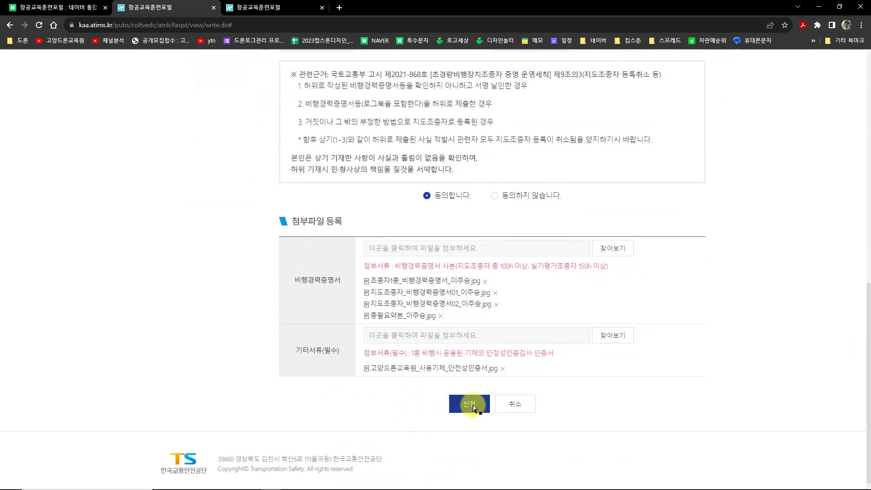
pyautogui.click(472, 406)
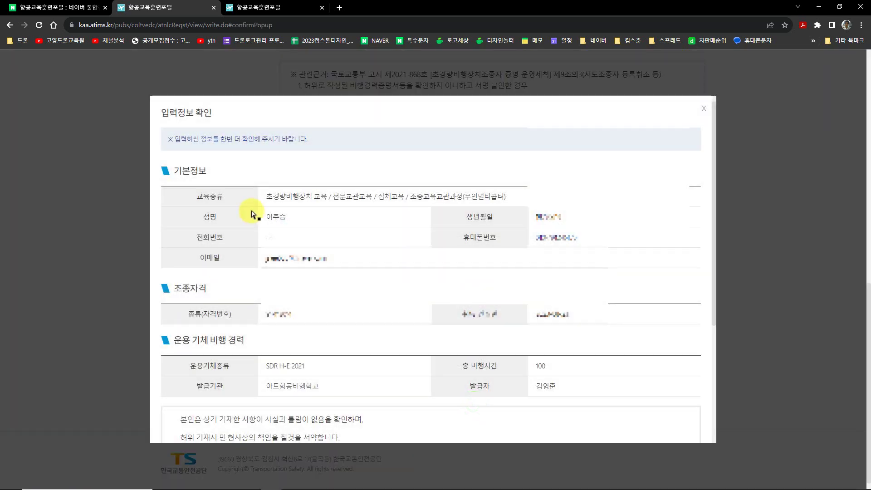
pyautogui.scroll(-4, 253, 214)
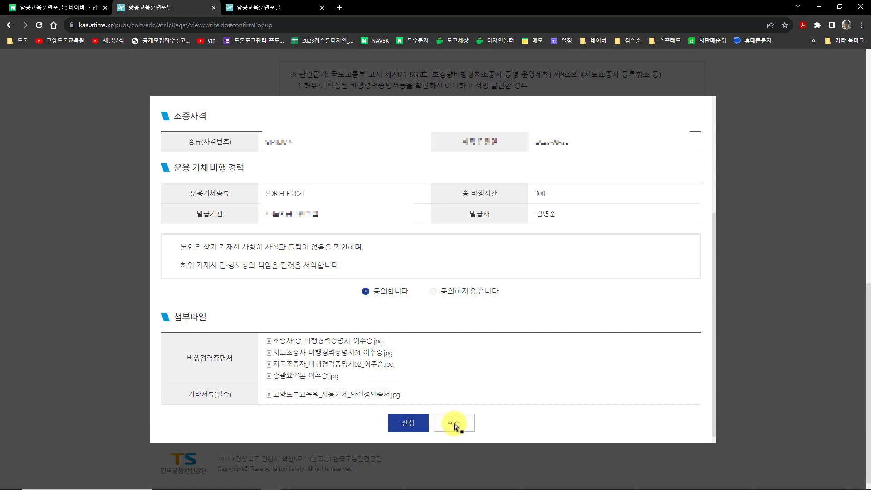
pyautogui.click(418, 430)
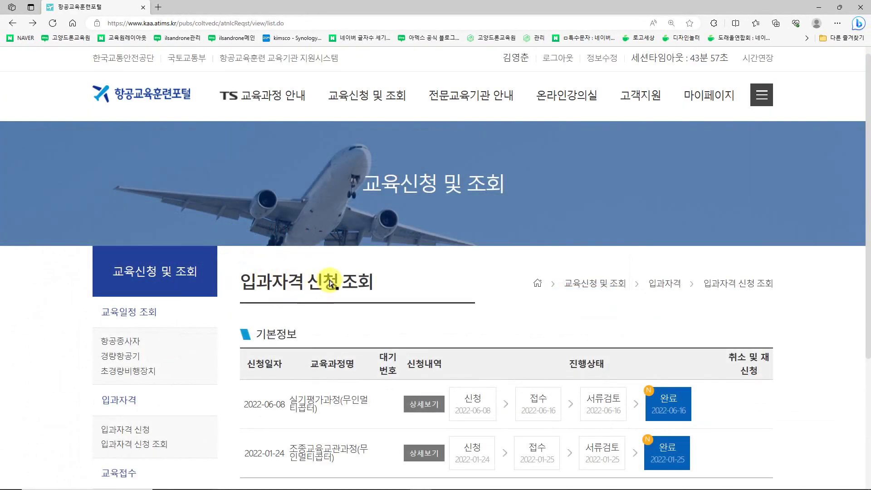
# In Edge, open the application inquiry page (입과자격 신청 조회) and examine the course names and progress stages of the 2022 applications
pyautogui.moveTo(379, 98)
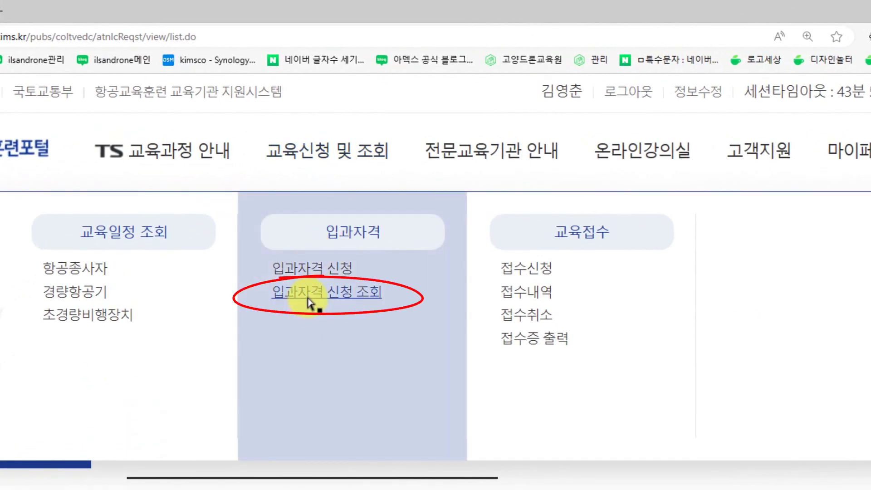
pyautogui.click(309, 302)
pyautogui.scroll(-1, 338, 295)
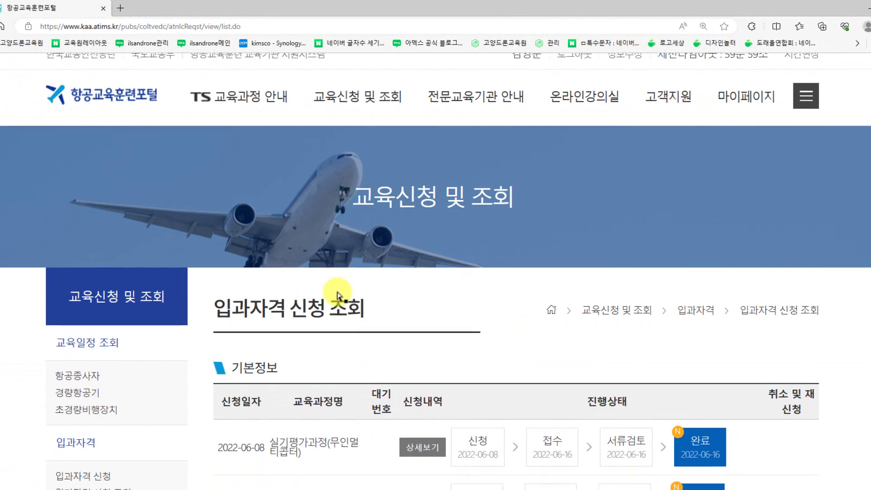
pyautogui.scroll(-3, 337, 294)
pyautogui.keyDown('ctrl'); pyautogui.scroll(-1, 287, 318); pyautogui.keyUp('ctrl')
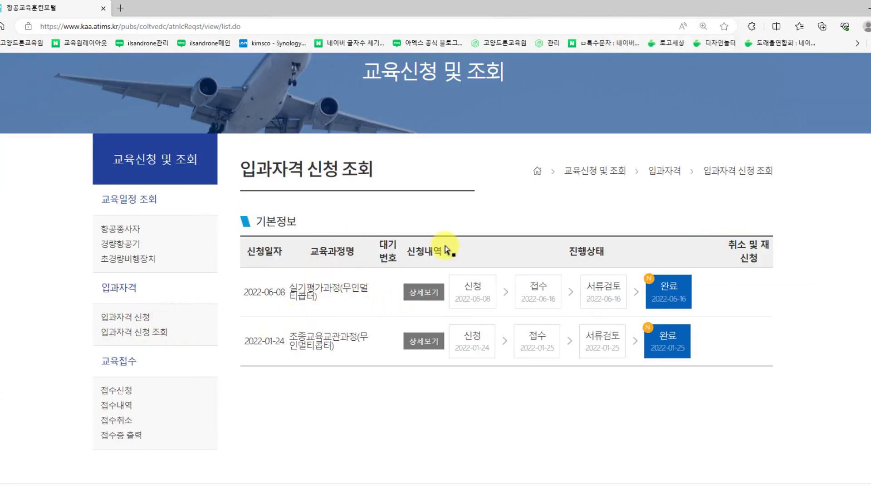
pyautogui.scroll(2, 395, 277)
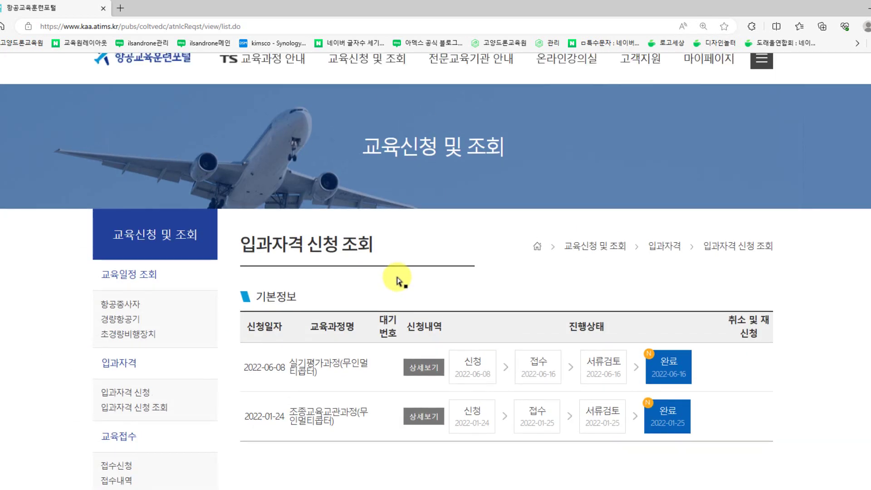
pyautogui.moveTo(323, 375); pyautogui.dragTo(292, 369)
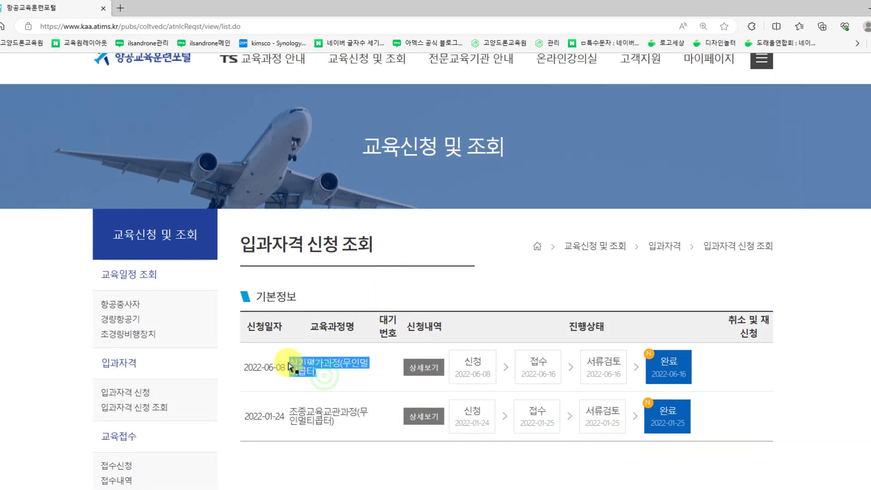
pyautogui.click(324, 368)
pyautogui.moveTo(295, 368); pyautogui.dragTo(369, 371)
pyautogui.moveTo(294, 417); pyautogui.dragTo(353, 427)
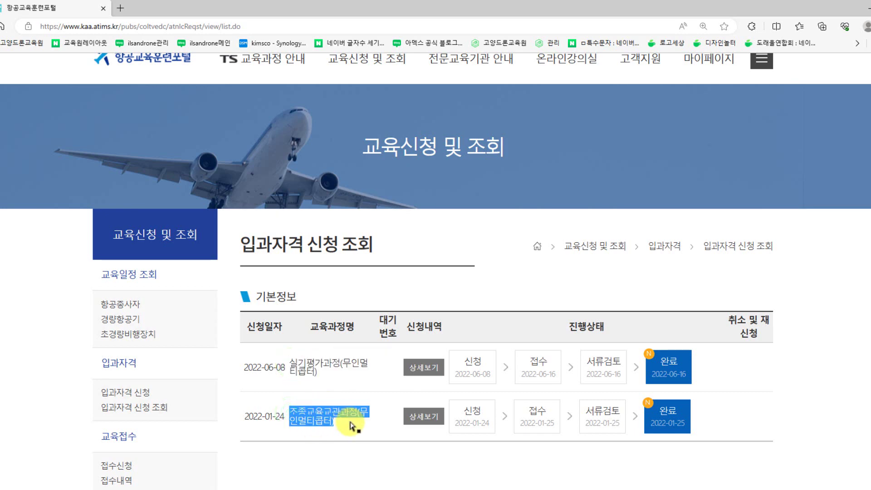
pyautogui.click(352, 421)
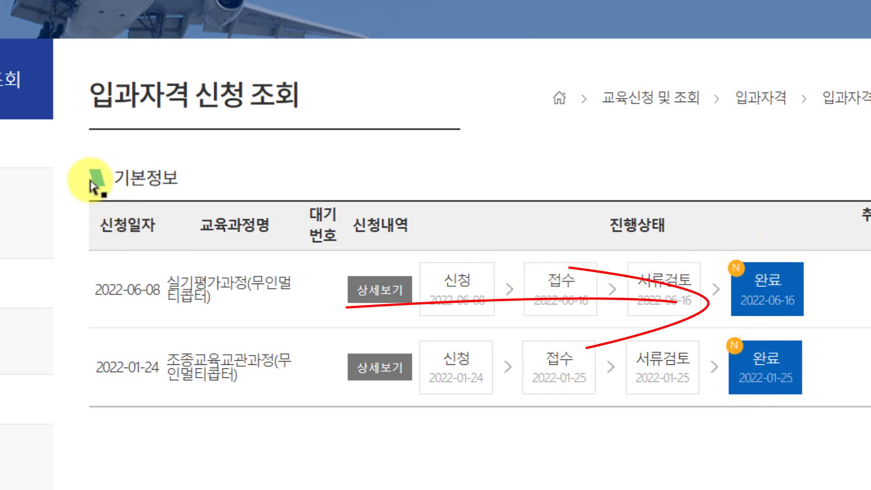
pyautogui.click(79, 171)
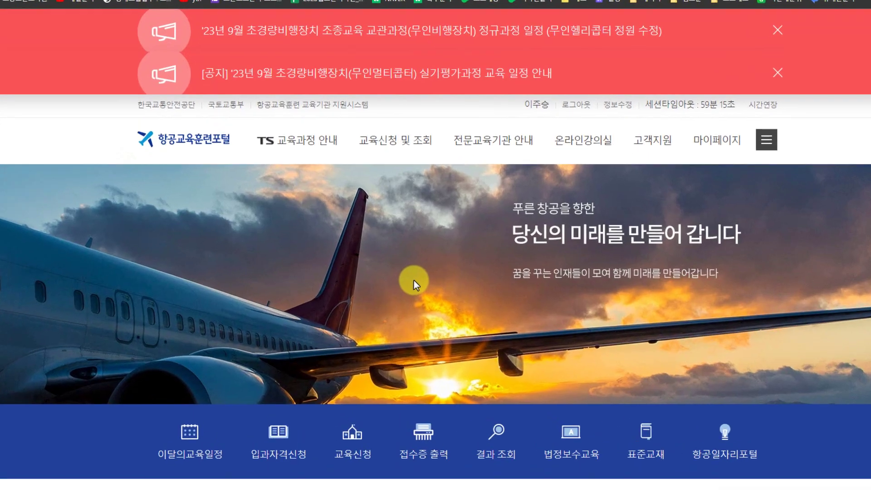
# Back in Chrome, open 입과자격 신청 조회 and examine the stages from 신청 to 완료 for the 조종교육교관과정(무인멀티콥터) application
pyautogui.moveTo(373, 136)
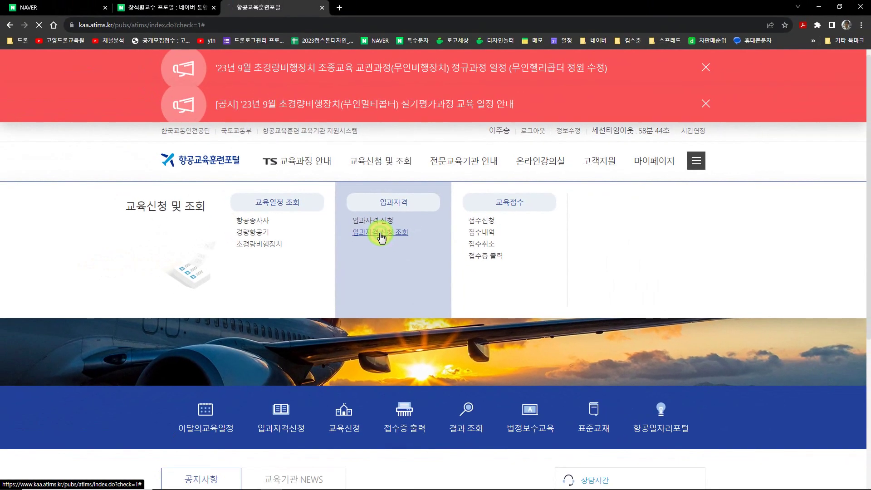
pyautogui.click(437, 207)
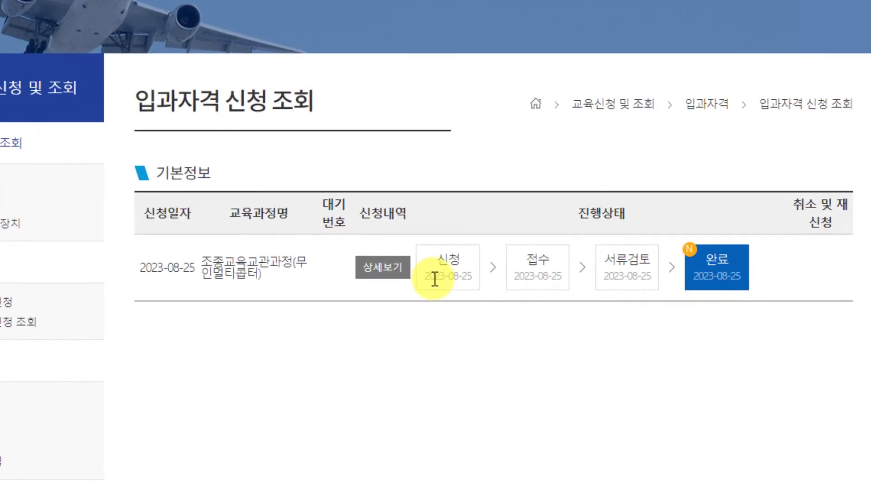
pyautogui.moveTo(446, 325); pyautogui.dragTo(446, 325)
pyautogui.moveTo(413, 238); pyautogui.dragTo(476, 284)
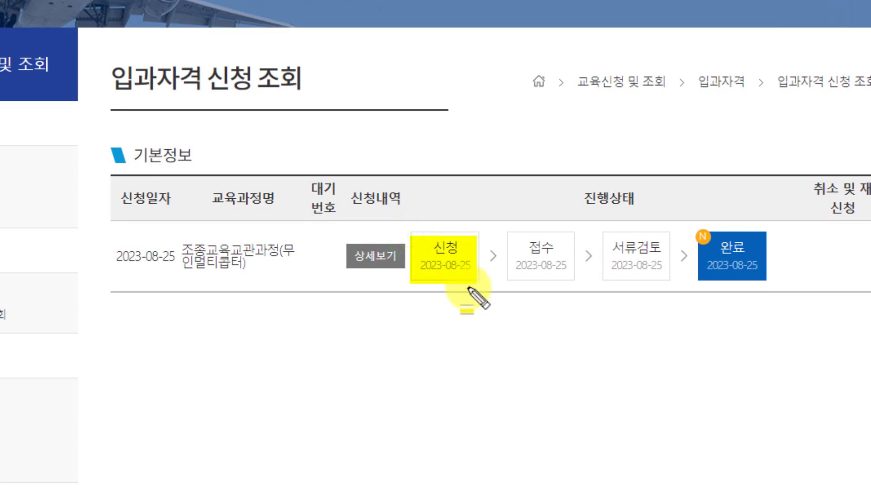
pyautogui.moveTo(504, 235); pyautogui.dragTo(578, 282)
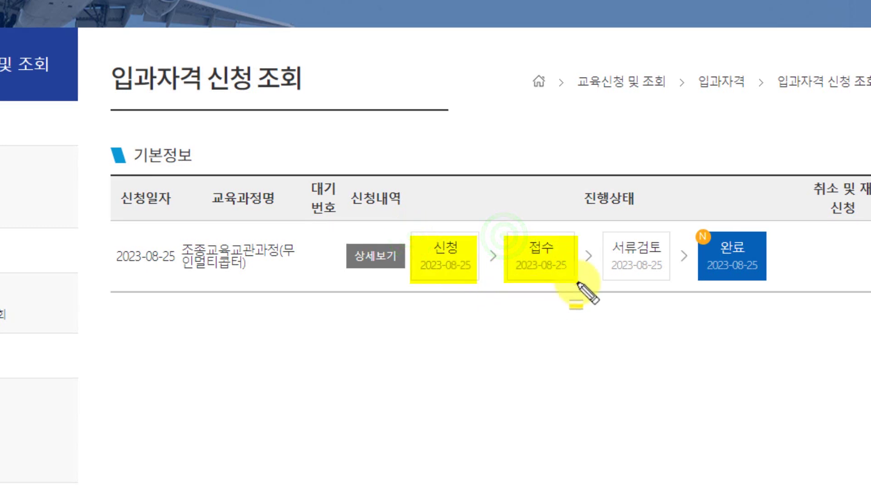
pyautogui.moveTo(599, 230)
pyautogui.mouseDown()
pyautogui.moveTo(647, 282)
pyautogui.moveTo(670, 280)
pyautogui.mouseUp()
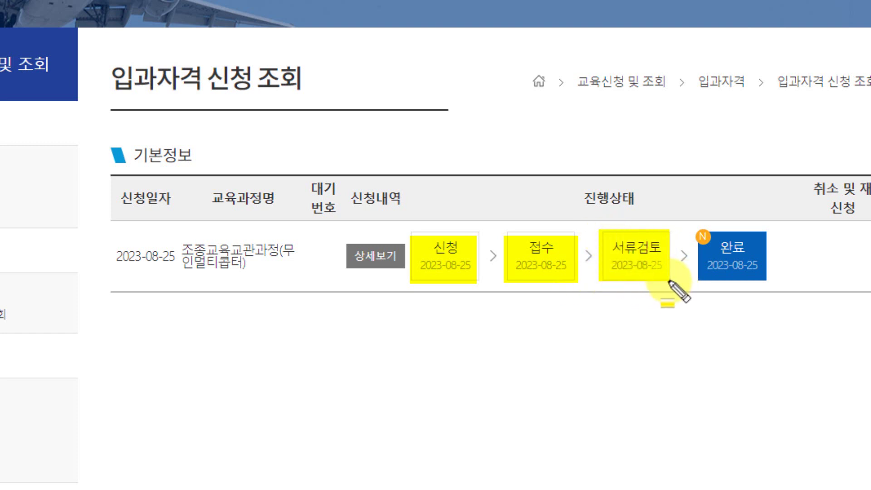
pyautogui.moveTo(691, 230); pyautogui.dragTo(781, 284)
pyautogui.press('Escape')
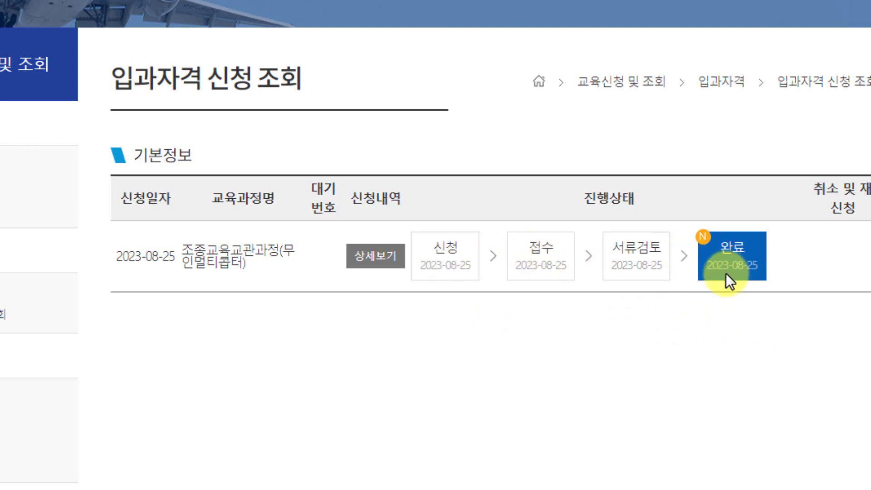
pyautogui.moveTo(683, 229); pyautogui.dragTo(775, 285)
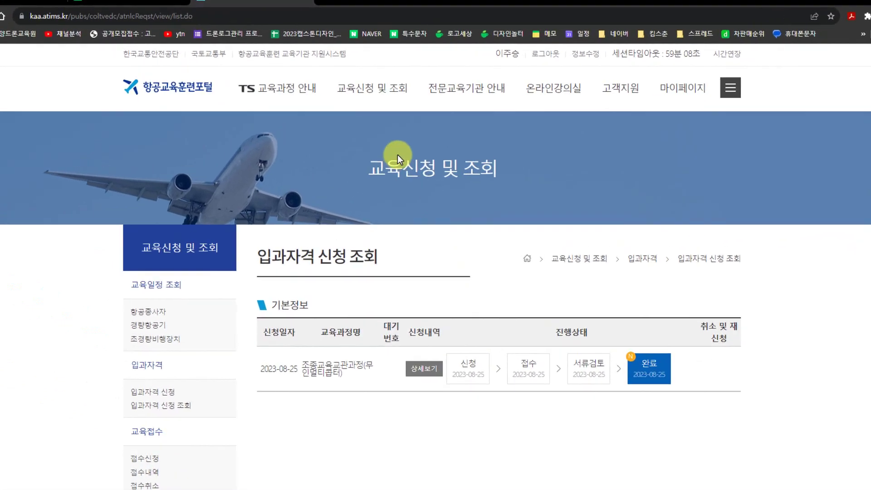
# Open the course registration page (접수신청) and start 교육신청 for 조종교육교관과정(무인멀티콥터)
pyautogui.moveTo(306, 110)
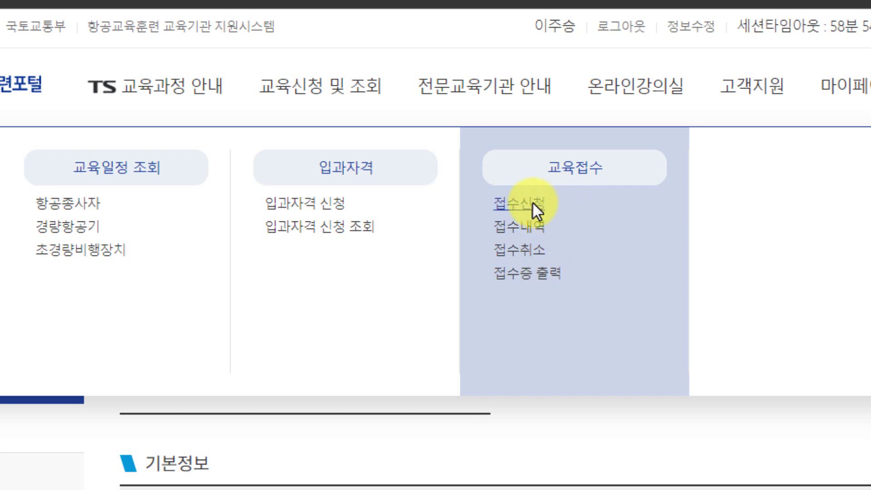
pyautogui.click(527, 227)
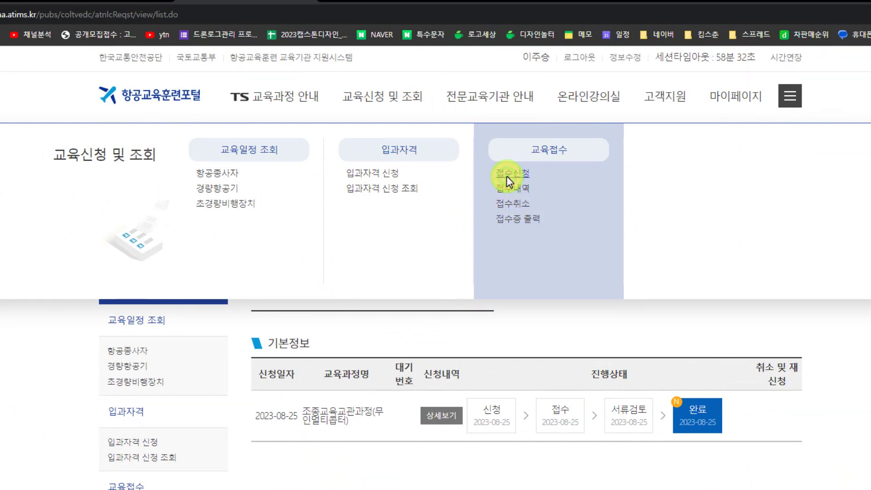
pyautogui.click(507, 176)
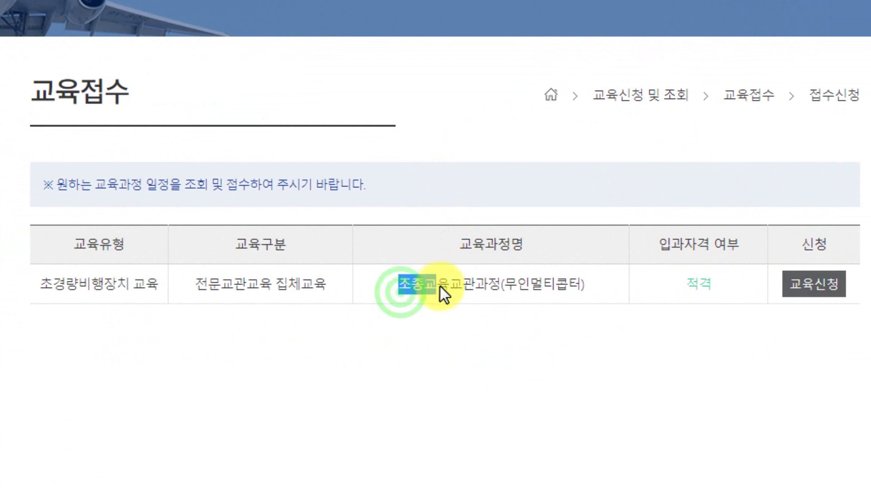
pyautogui.moveTo(455, 287); pyautogui.dragTo(501, 278)
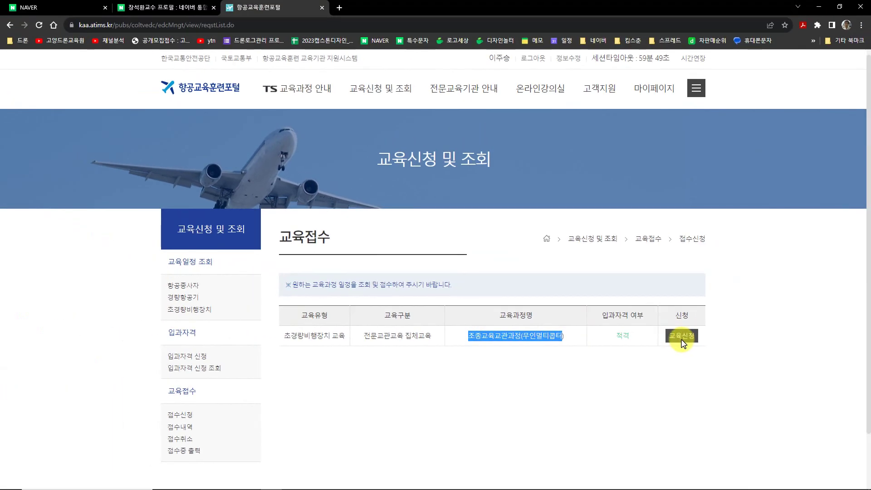
pyautogui.click(785, 295)
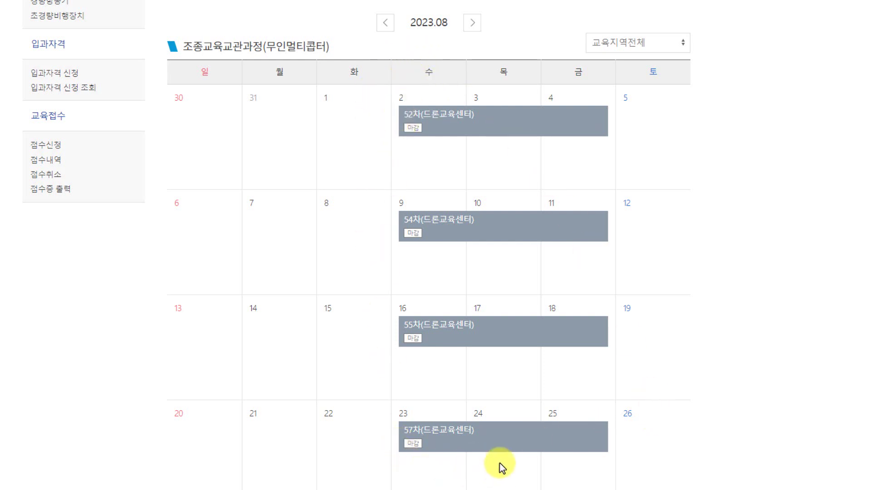
# Show the September 2023 course schedule and open the 61차(드론교육센터) session starting on September 6
pyautogui.click(471, 24)
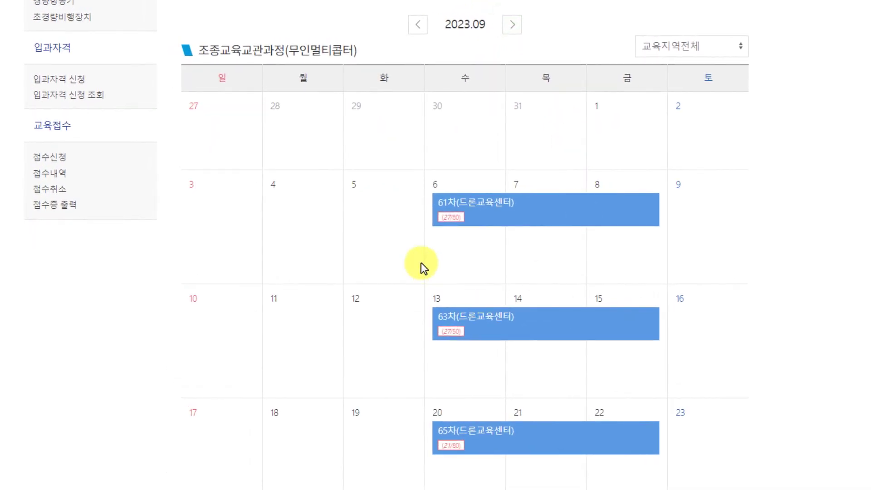
pyautogui.moveTo(205, 1)
pyautogui.mouseDown()
pyautogui.moveTo(564, 418)
pyautogui.moveTo(568, 460)
pyautogui.mouseUp()
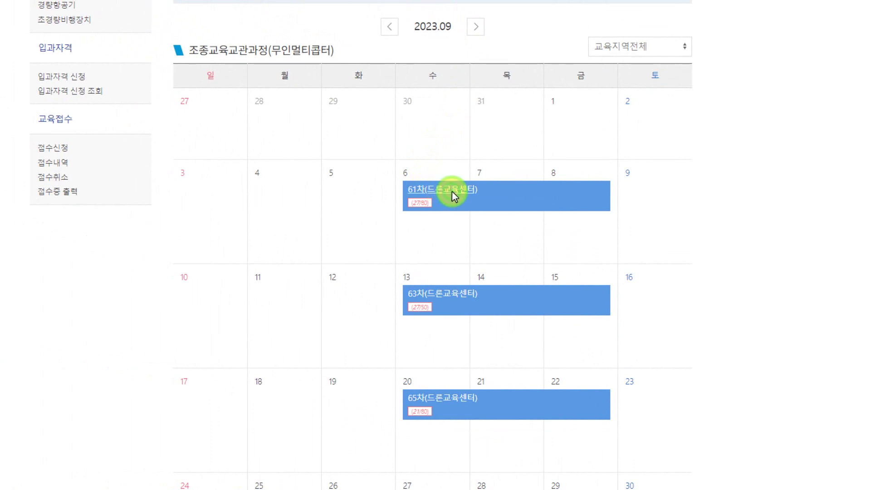
pyautogui.click(451, 192)
pyautogui.press('super')
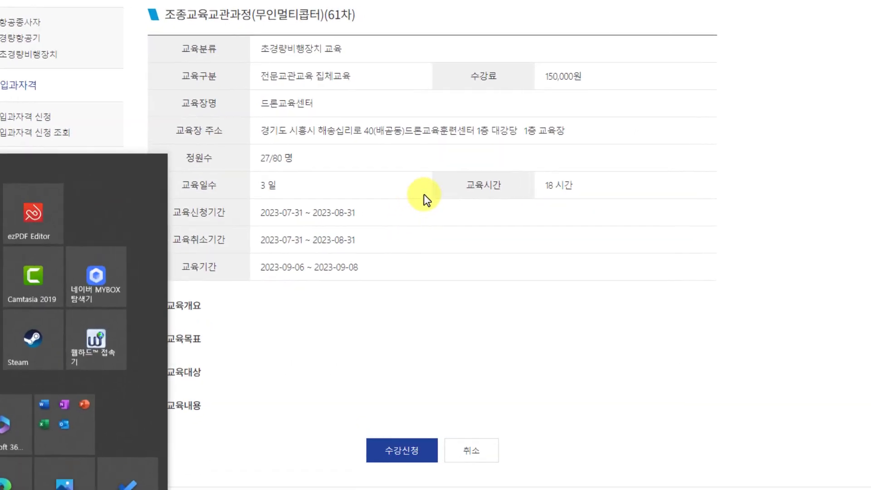
pyautogui.click(426, 173)
# Examine the 61차 session's education type, fee, venue and address, capacity, days and hours, application and cancellation periods, and course dates
pyautogui.moveTo(185, 6)
pyautogui.mouseDown()
pyautogui.moveTo(296, 35)
pyautogui.moveTo(352, 21)
pyautogui.moveTo(315, 34)
pyautogui.moveTo(331, 37)
pyautogui.mouseUp()
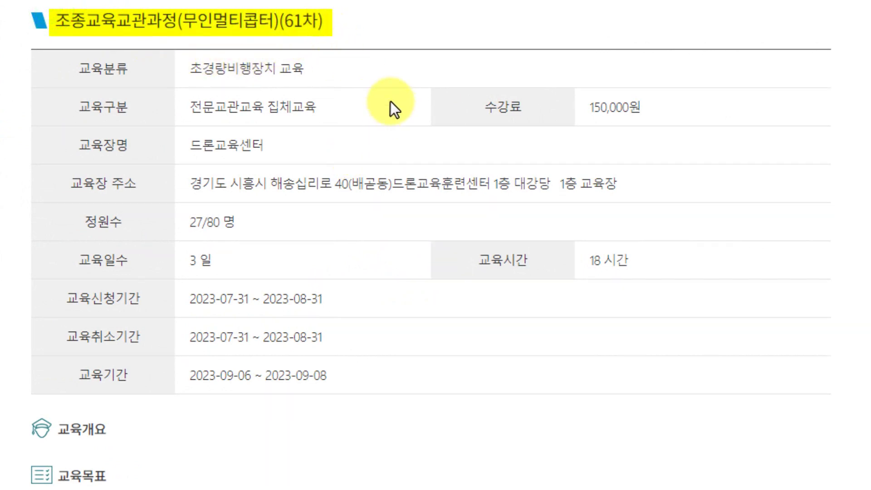
pyautogui.moveTo(265, 107); pyautogui.dragTo(323, 109)
pyautogui.moveTo(494, 96); pyautogui.dragTo(651, 119)
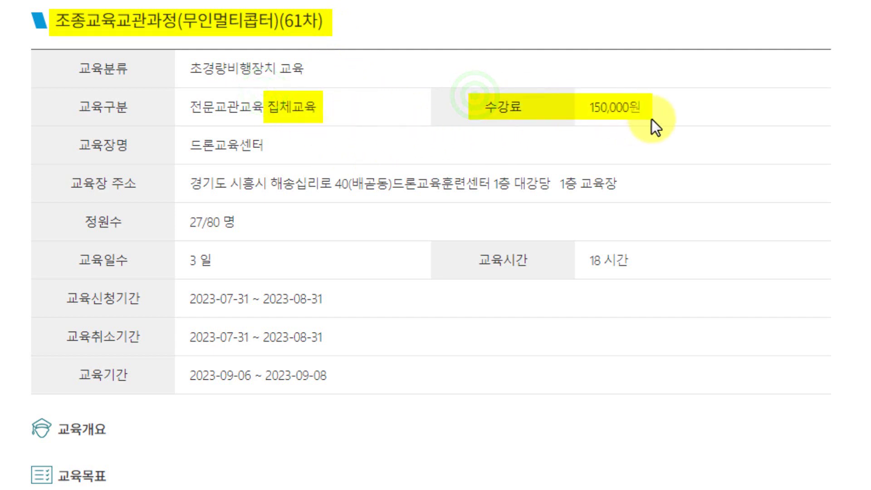
pyautogui.moveTo(187, 131); pyautogui.dragTo(265, 157)
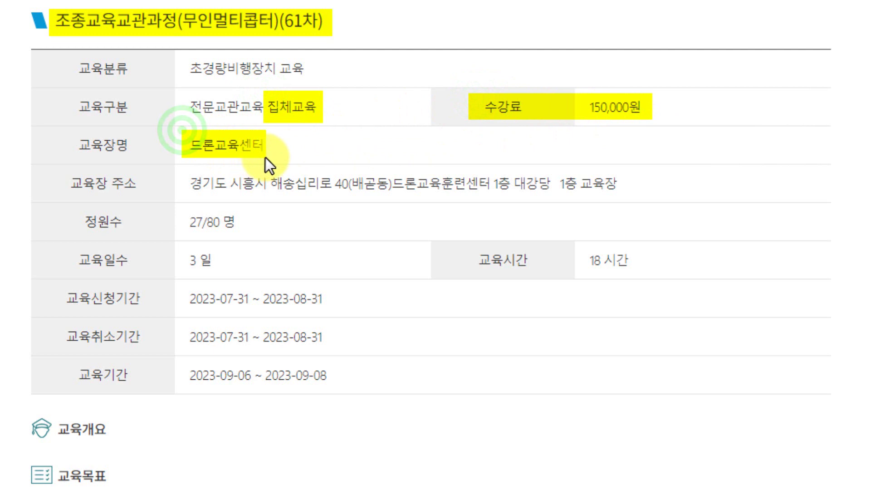
pyautogui.moveTo(190, 175)
pyautogui.mouseDown()
pyautogui.moveTo(657, 170)
pyautogui.moveTo(629, 196)
pyautogui.mouseUp()
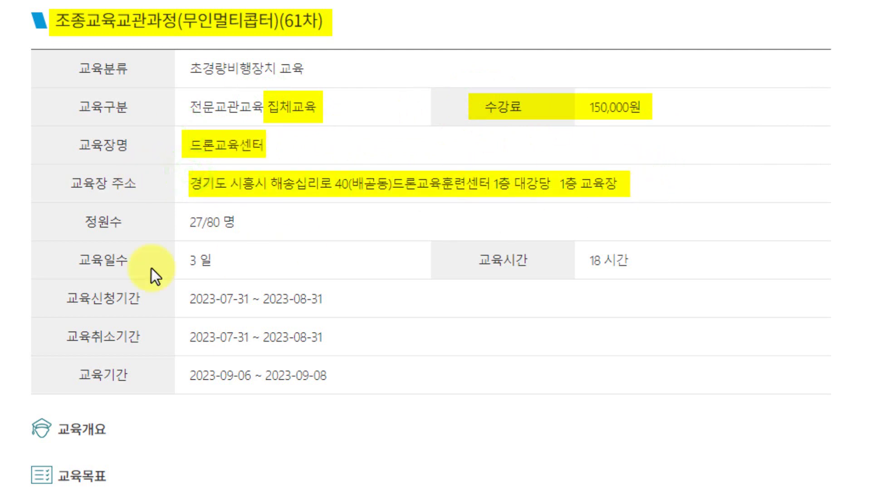
pyautogui.moveTo(185, 214); pyautogui.dragTo(238, 244)
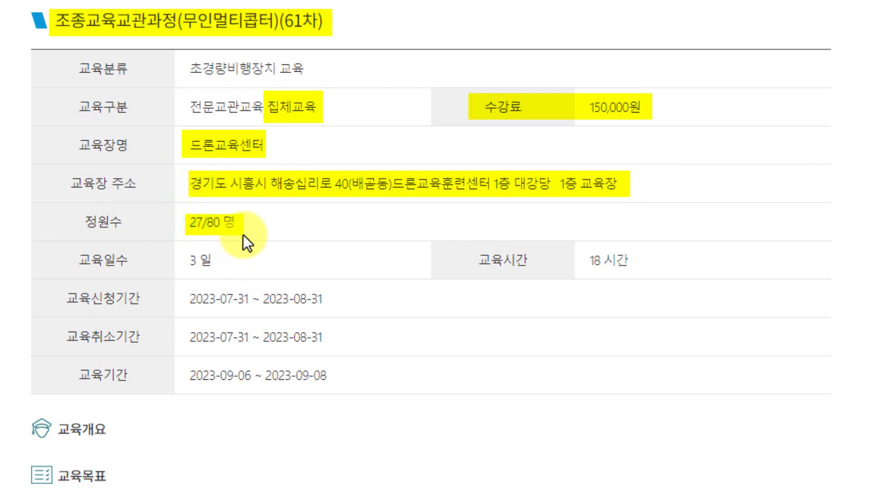
pyautogui.moveTo(217, 272); pyautogui.dragTo(244, 275)
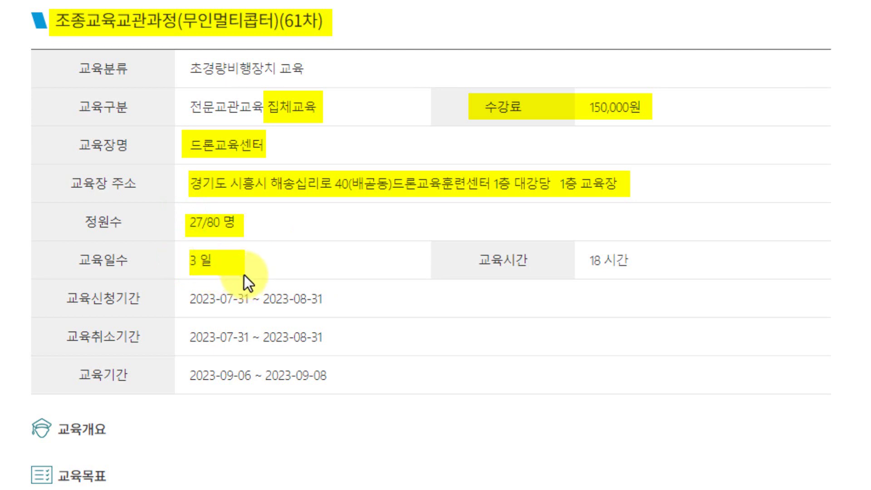
pyautogui.moveTo(624, 270); pyautogui.dragTo(638, 276)
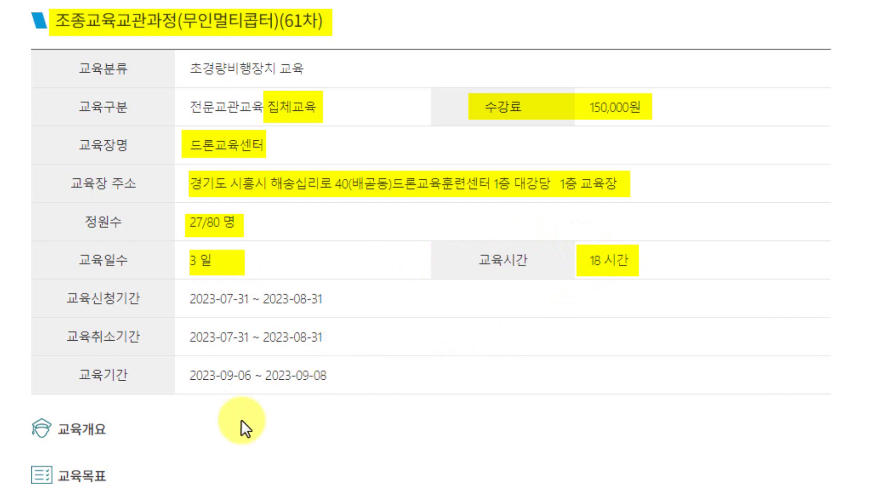
pyautogui.moveTo(179, 292); pyautogui.dragTo(338, 312)
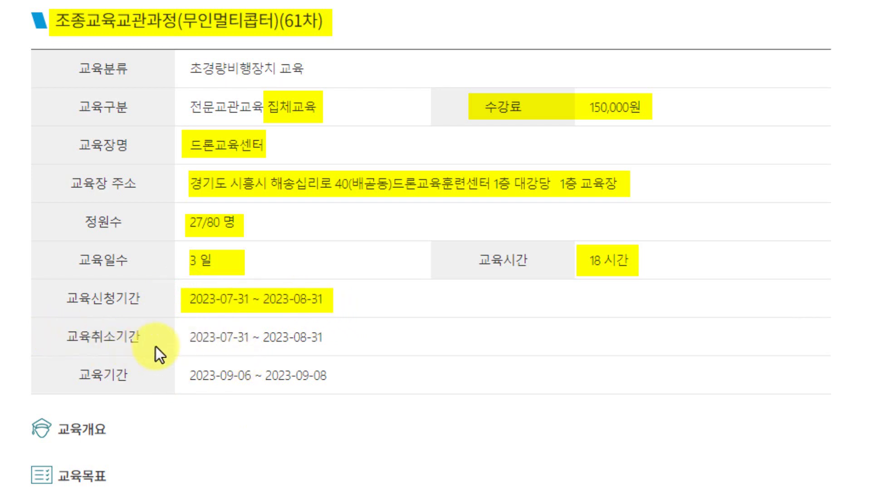
pyautogui.moveTo(184, 338); pyautogui.dragTo(333, 352)
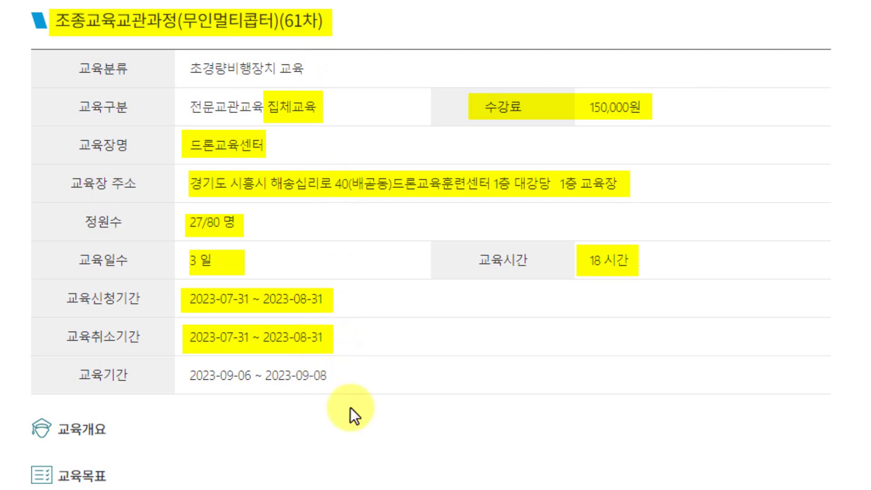
pyautogui.moveTo(178, 366); pyautogui.dragTo(335, 390)
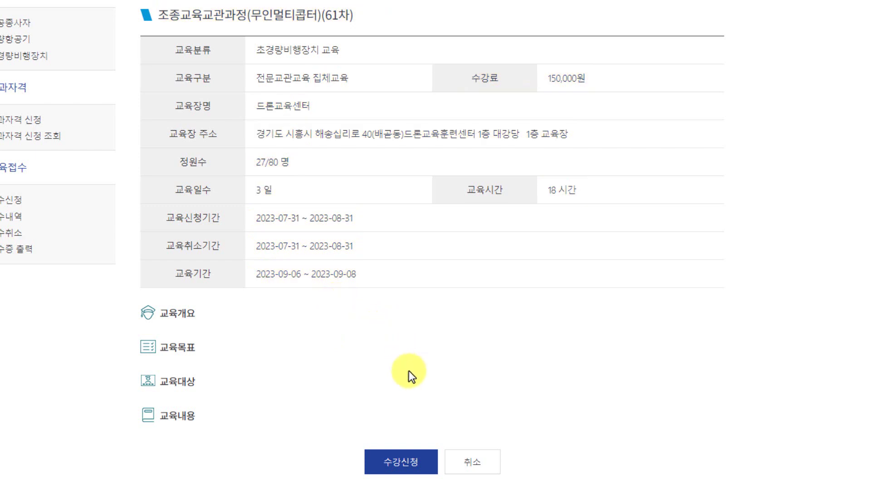
# Apply for the 61차 조종교육교관과정(무인멀티콥터) session and confirm 교육접수 to bring up the online card payment
pyautogui.click(412, 463)
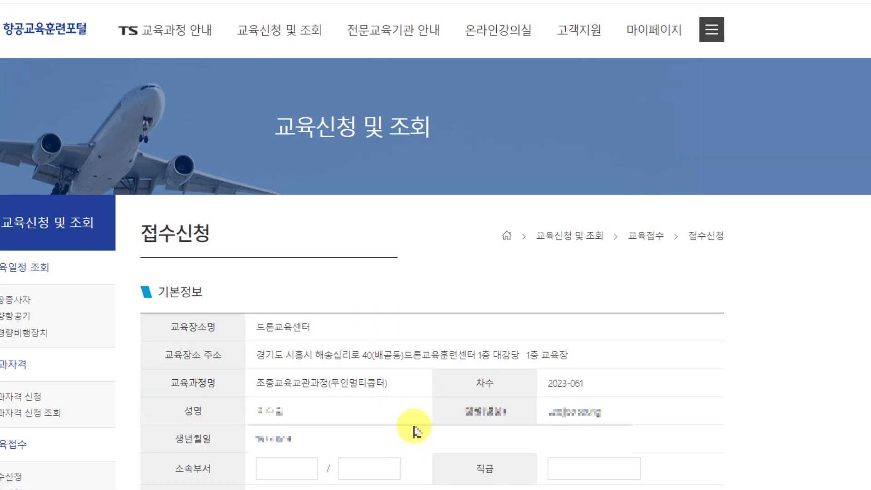
pyautogui.scroll(-7, 413, 409)
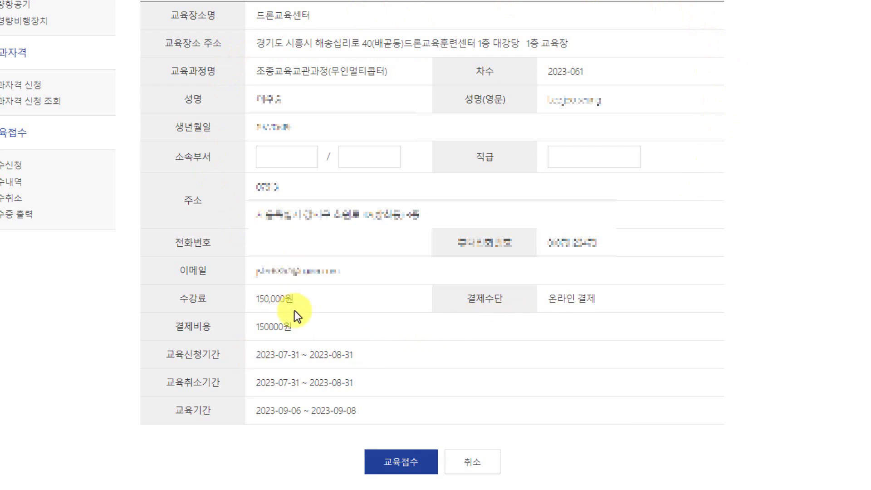
pyautogui.click(394, 461)
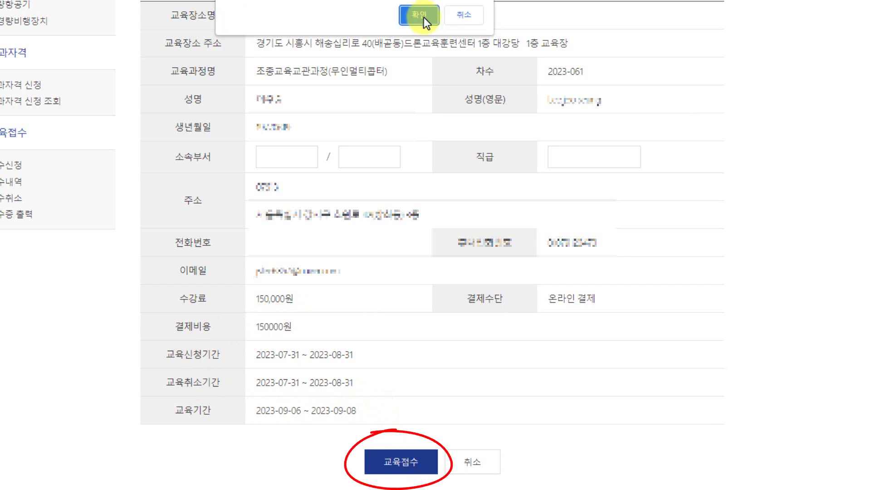
pyautogui.click(420, 16)
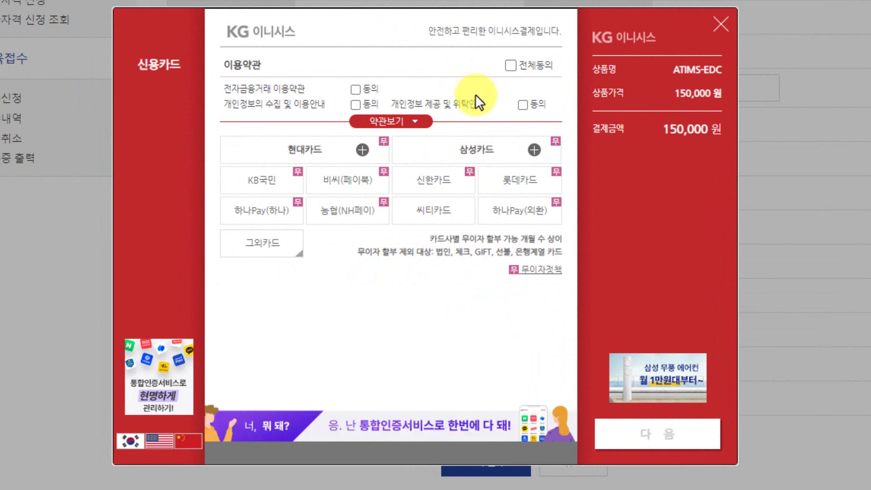
# Agree to all payment terms, choose 신한카드 as the card, and cancel the payment
pyautogui.click(512, 67)
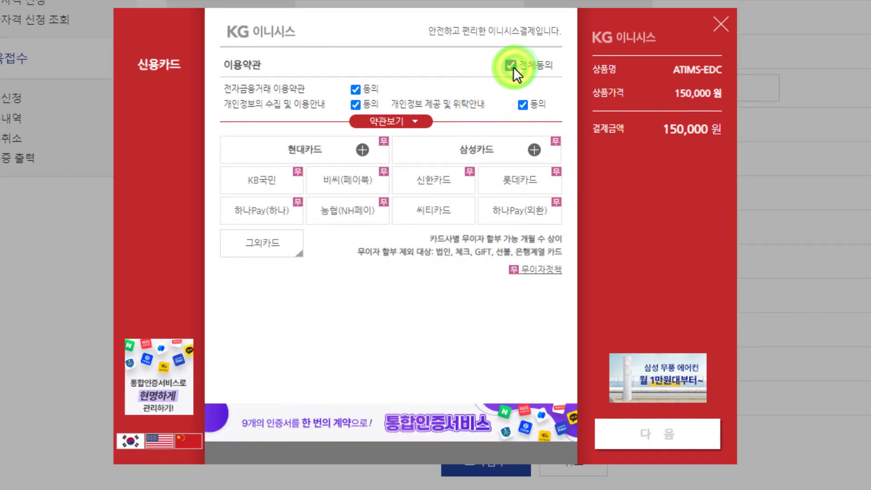
pyautogui.click(313, 150)
pyautogui.click(413, 168)
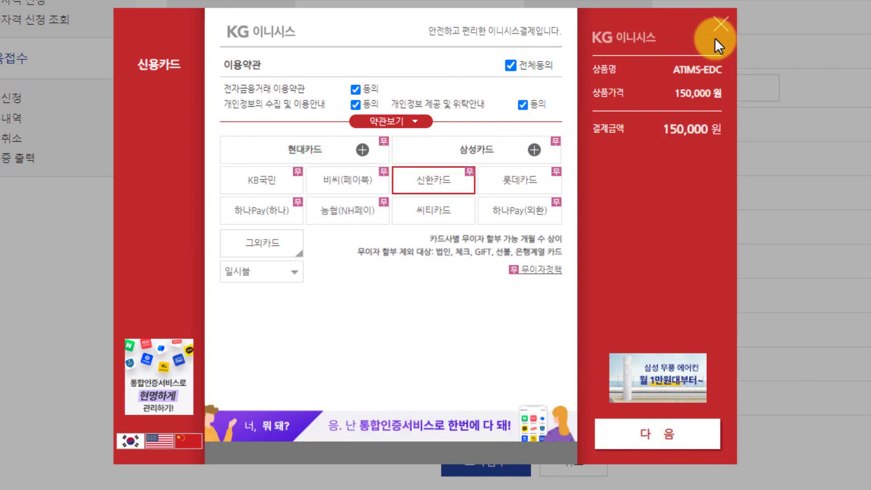
pyautogui.click(719, 23)
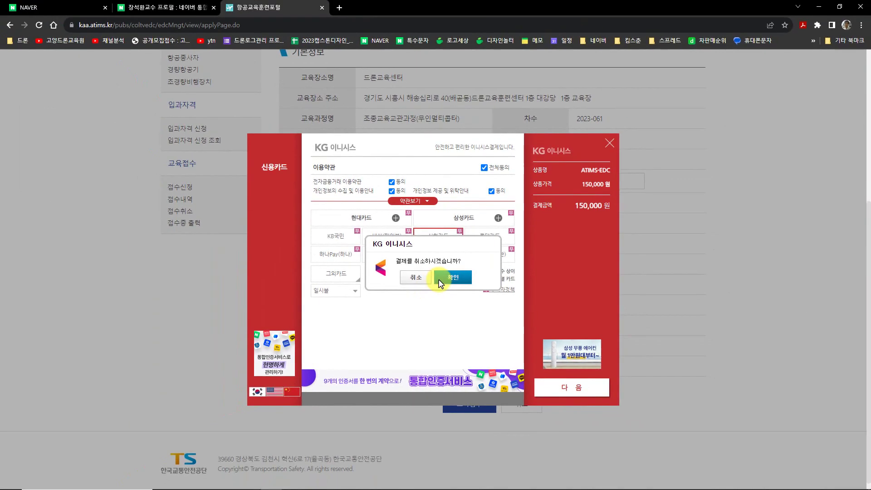
pyautogui.click(513, 249)
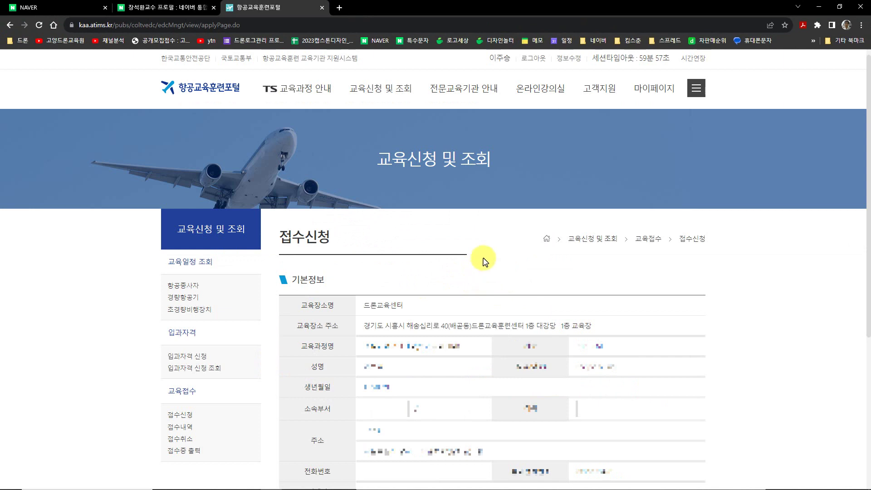
# Look through the 접수내역, 접수취소 and 접수증 출력 options for course registrations
pyautogui.moveTo(396, 90)
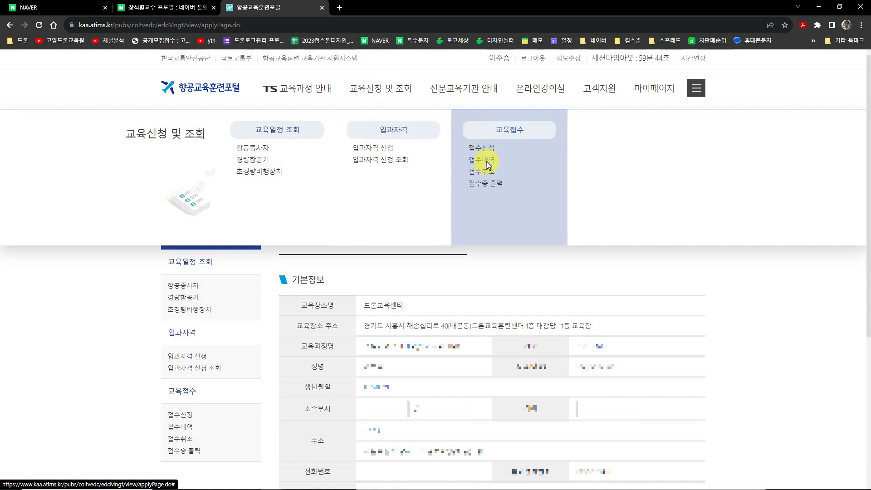
pyautogui.click(486, 162)
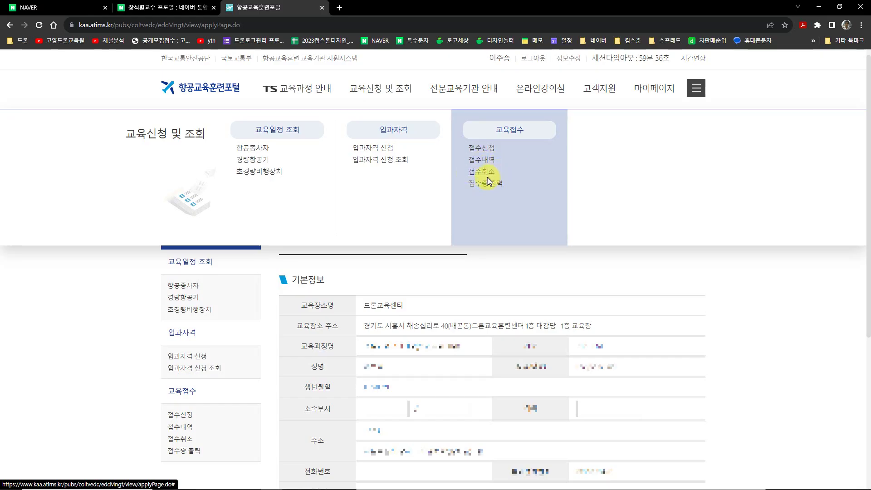
pyautogui.click(487, 176)
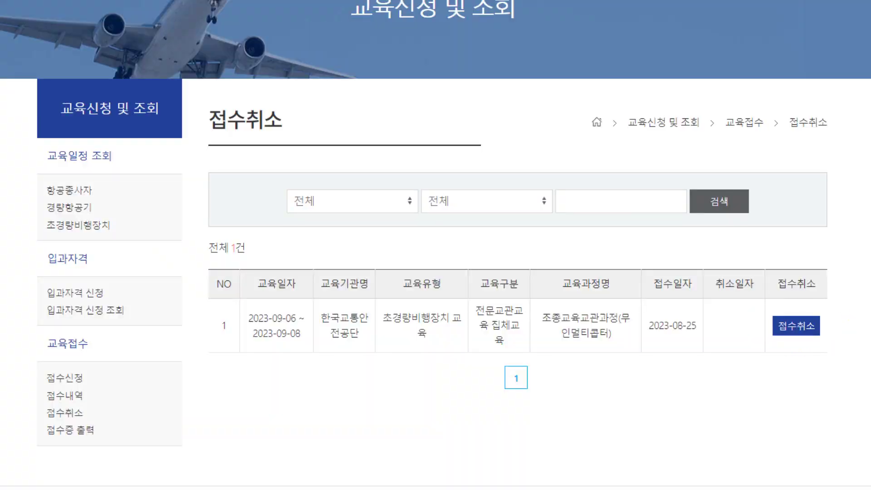
pyautogui.click(498, 186)
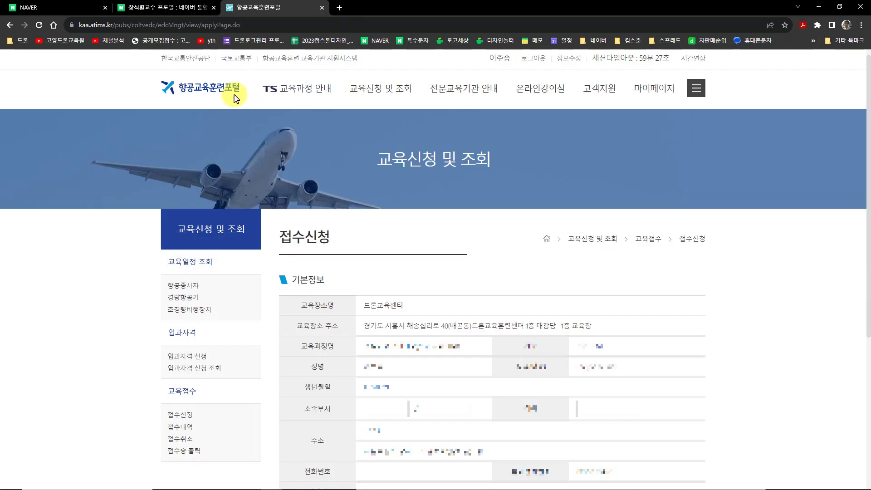
# Return to the portal's start page and enter the 초경량(드론) 교육 main page
pyautogui.click(235, 94)
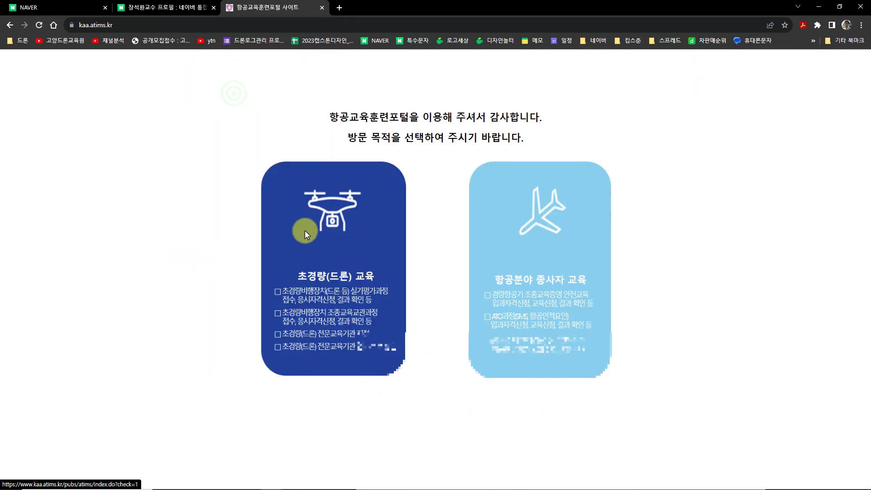
pyautogui.click(305, 235)
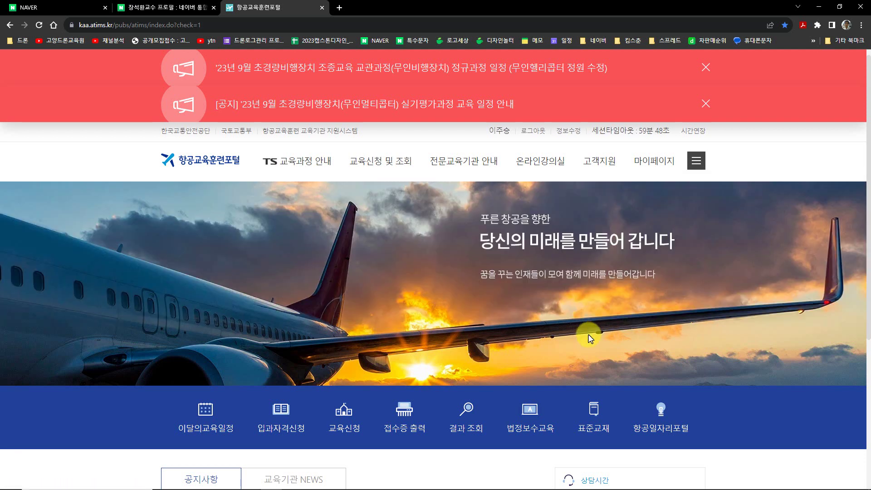
pyautogui.scroll(-1, 590, 326)
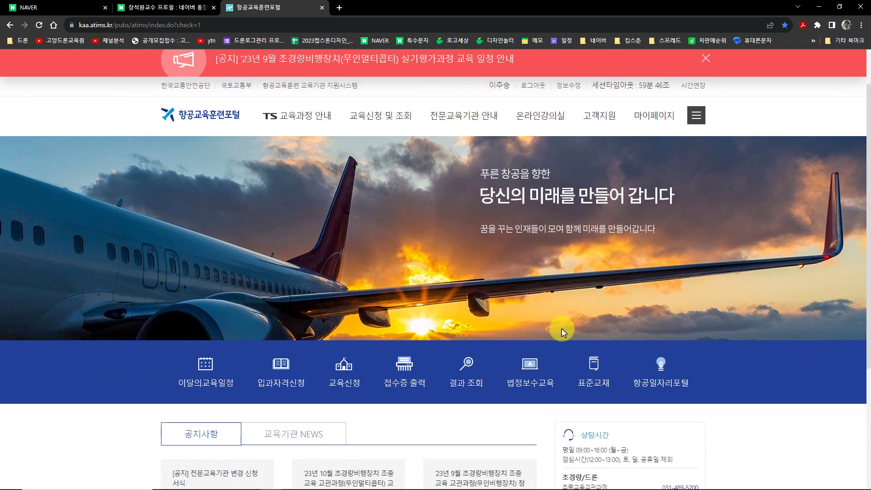